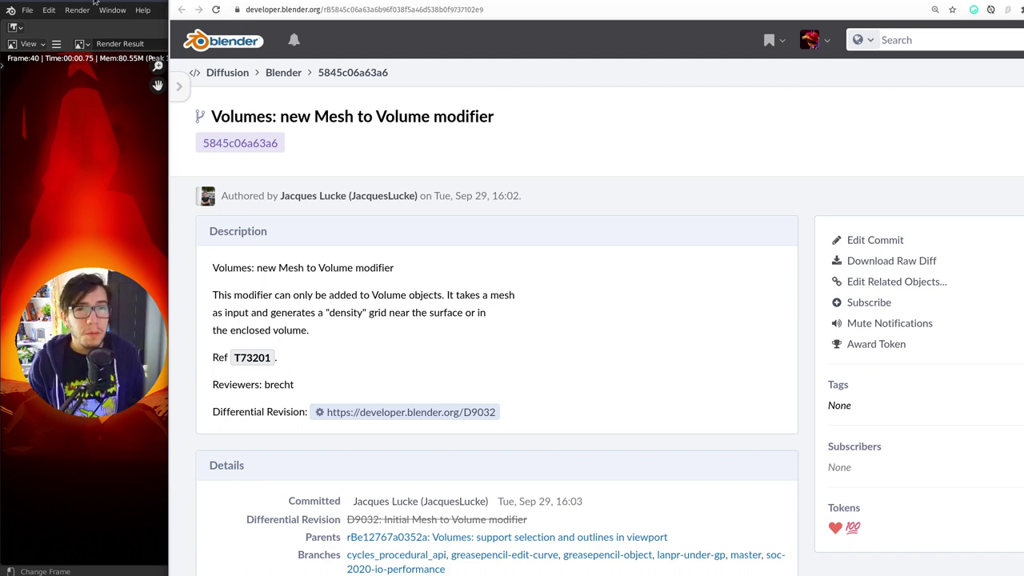
# Switch to Blender and look at the volume types available for adding to the scene.
pyautogui.click(100, 2)
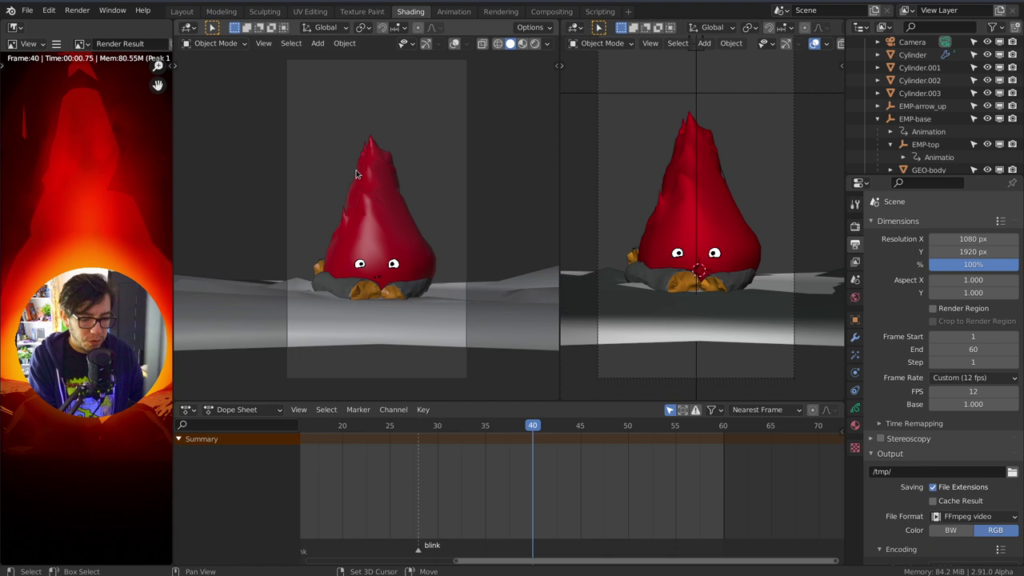
pyautogui.hotkey('shift', 'a')
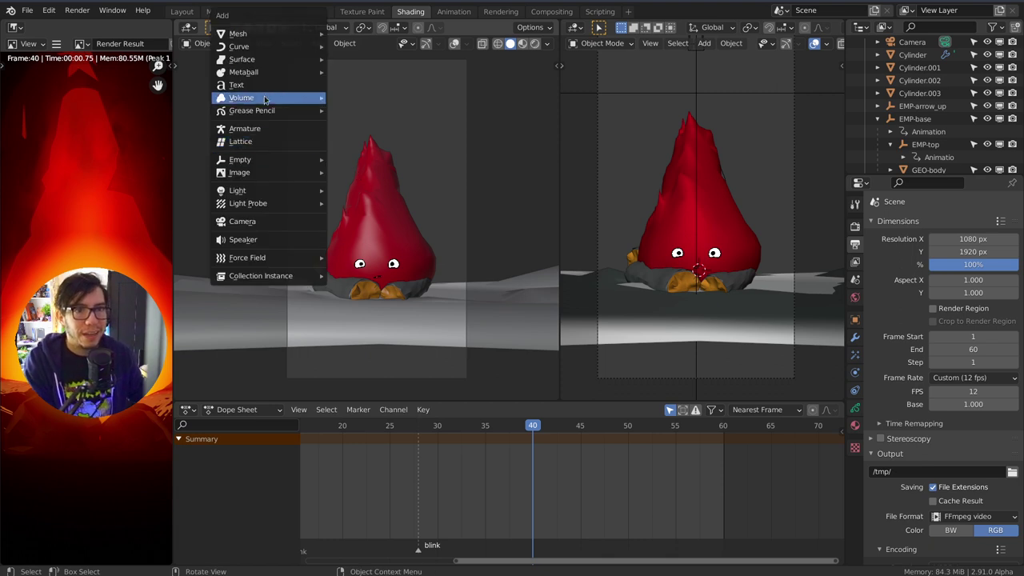
pyautogui.moveTo(267, 99)
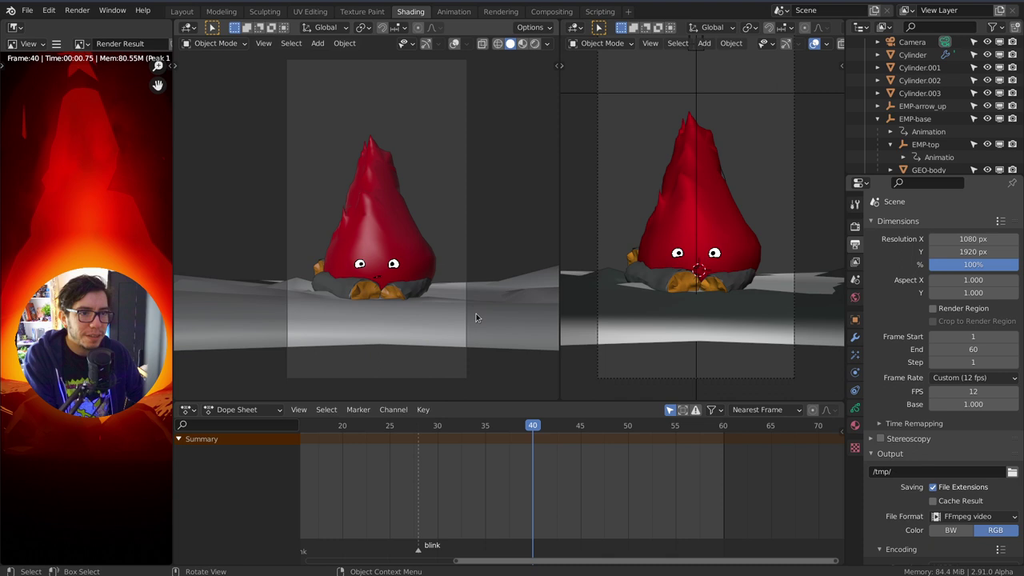
# Show the large viewport through the scene camera with rendered shading.
pyautogui.press('`')
pyautogui.click(473, 160)
pyautogui.scroll(-4, 476, 186)
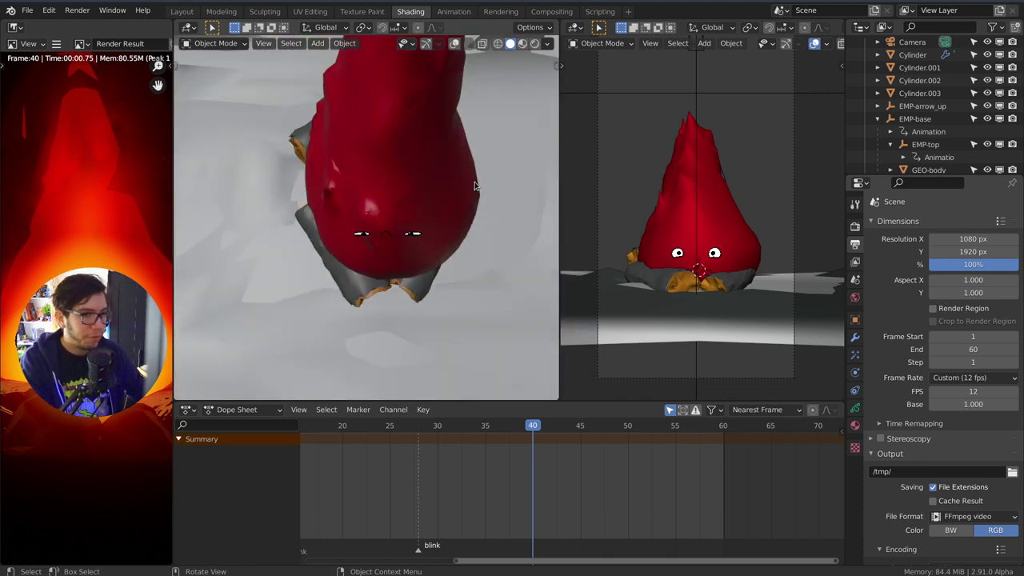
pyautogui.press('KP_0')
pyautogui.press('z')
pyautogui.click(468, 205)
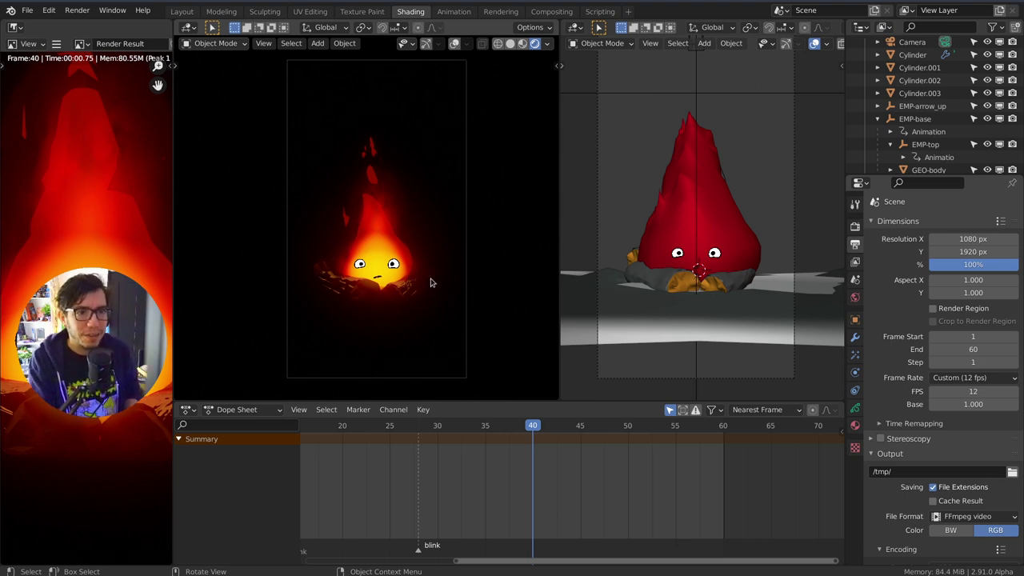
# Preview the flame animation in the rendered camera view and stop at frame 28, on the blink marker.
pyautogui.scroll(2, 414, 274)
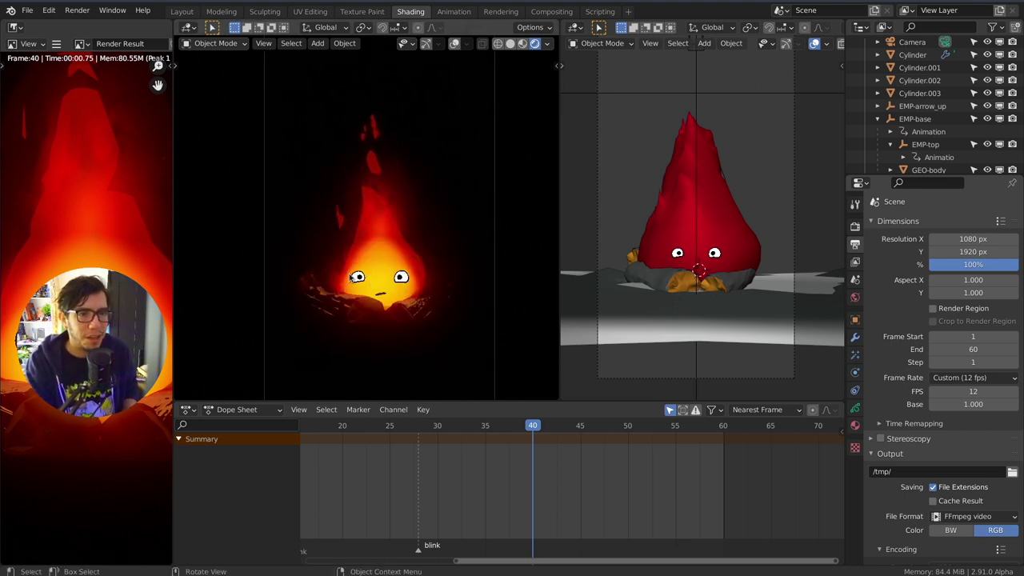
pyautogui.moveTo(403, 426); pyautogui.dragTo(333, 426)
pyautogui.press('space')
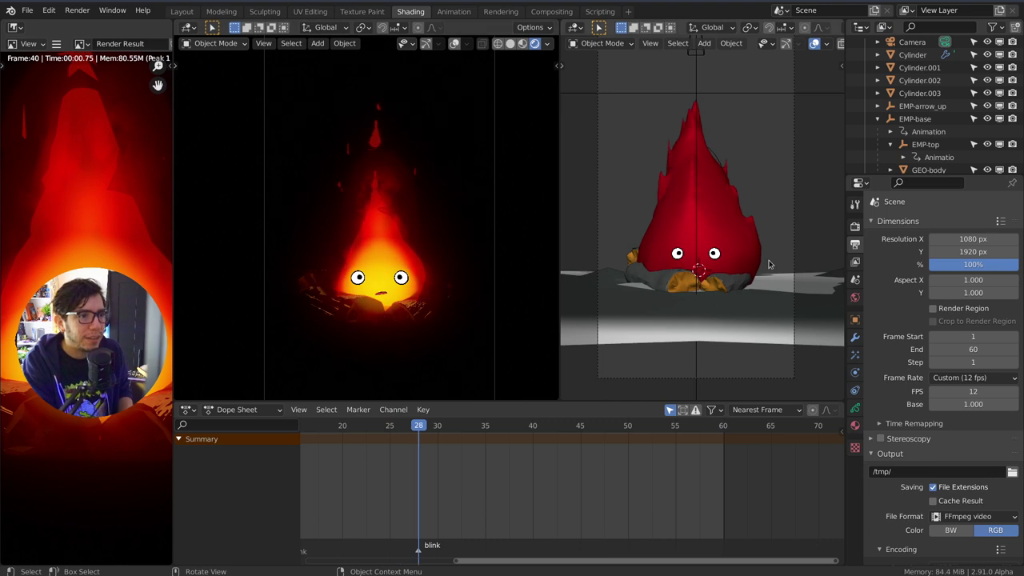
# Select the flame body mesh and turn the timeline area into an enlarged Shader Editor for its material.
pyautogui.moveTo(696, 264); pyautogui.dragTo(727, 207, button='middle')
pyautogui.click(727, 207)
pyautogui.scroll(5, 789, 194)
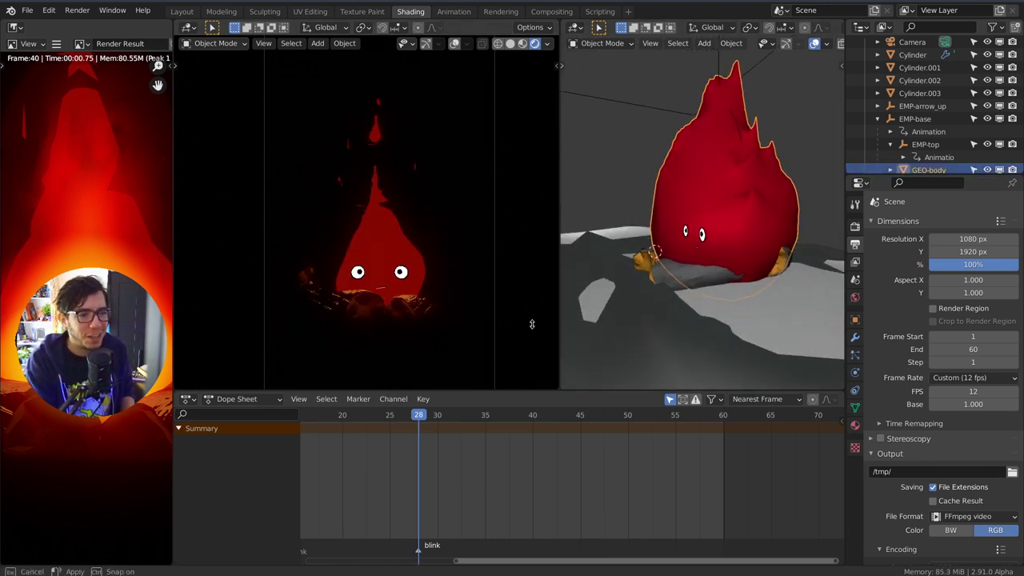
pyautogui.moveTo(547, 399); pyautogui.dragTo(496, 207)
pyautogui.hotkey('shift', 'F3')
pyautogui.hotkey('shift', 'F2')
pyautogui.hotkey('shift', 'F3')
pyautogui.hotkey('shift', 'F3')
pyautogui.hotkey('shift', 'F3')
pyautogui.hotkey('shift', 'F3')
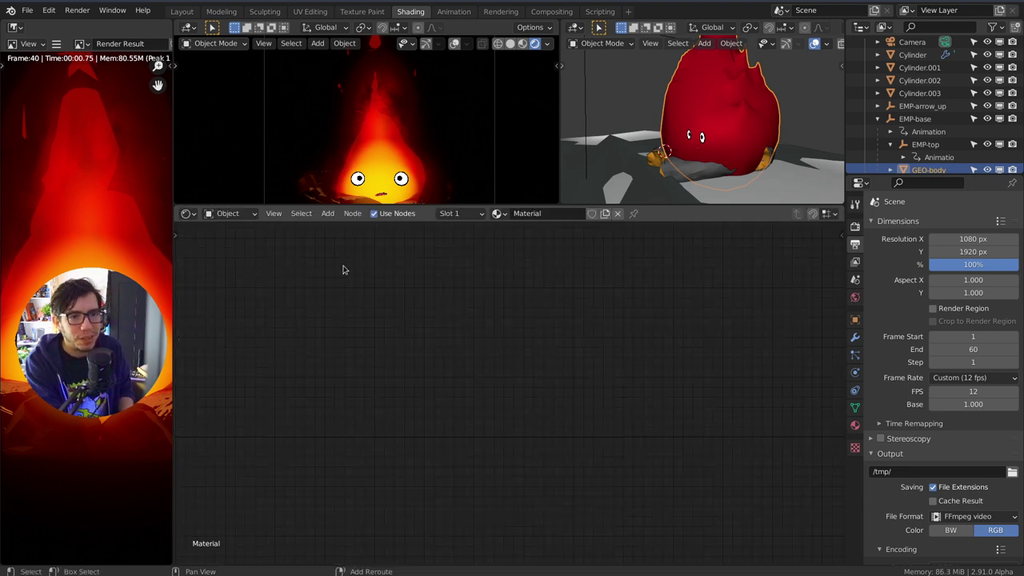
# Examine the flame body's material node tree from the mix shaders to the Material Output.
pyautogui.keyDown('ctrl'); pyautogui.moveTo(607, 375); pyautogui.dragTo(487, 432, button='middle'); pyautogui.keyUp('ctrl')
pyautogui.moveTo(582, 329); pyautogui.dragTo(751, 302, button='middle')
pyautogui.keyDown('ctrl'); pyautogui.moveTo(588, 360); pyautogui.dragTo(599, 346, button='middle'); pyautogui.keyUp('ctrl')
pyautogui.scroll(2, 598, 347)
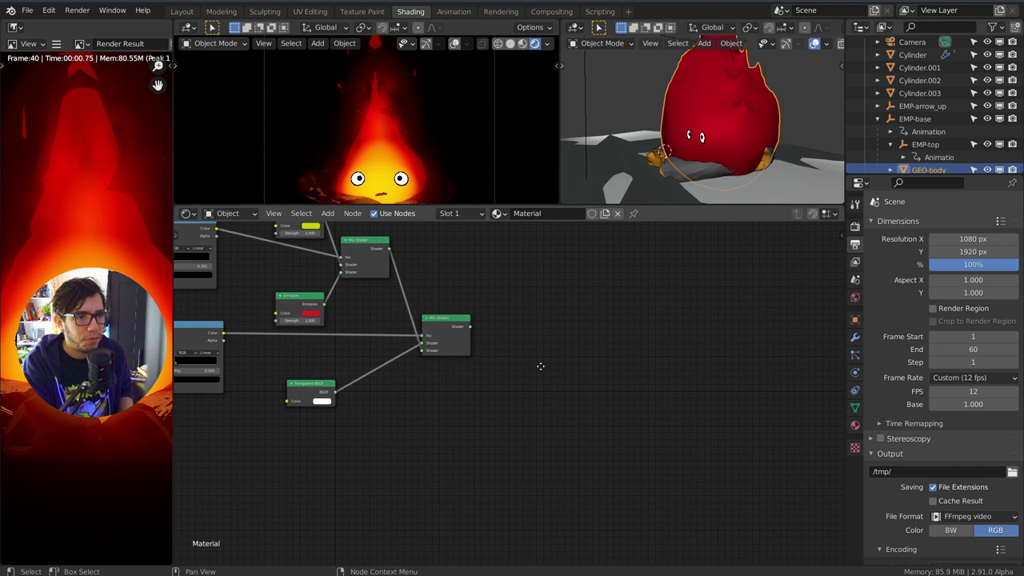
pyautogui.scroll(3, 539, 330)
pyautogui.click(687, 99)
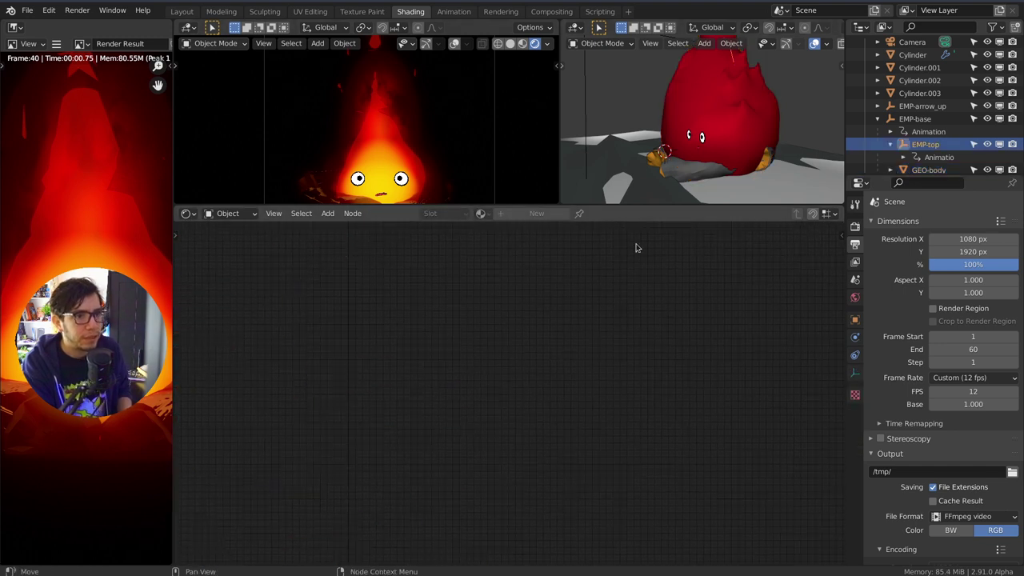
pyautogui.click(693, 136)
pyautogui.scroll(-4, 733, 388)
pyautogui.moveTo(733, 388); pyautogui.dragTo(566, 474, button='middle')
pyautogui.moveTo(489, 434); pyautogui.dragTo(665, 331, button='middle')
pyautogui.moveTo(581, 420); pyautogui.dragTo(494, 420, button='middle')
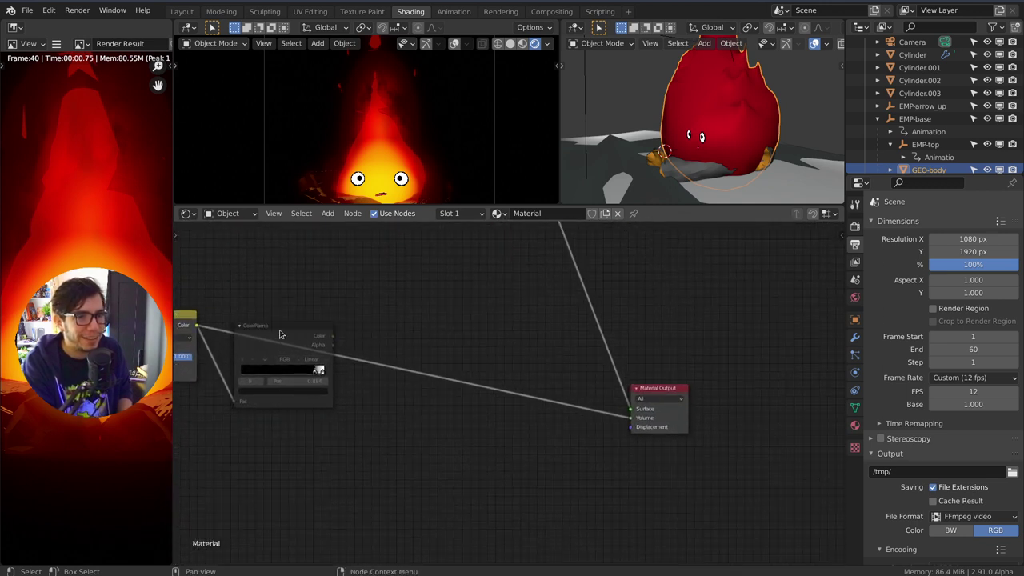
# Move the muted ColorRamp node below the link into the Material Output and examine the nodes feeding the Soft Light mix.
pyautogui.moveTo(281, 331); pyautogui.dragTo(326, 431)
pyautogui.scroll(1, 557, 427)
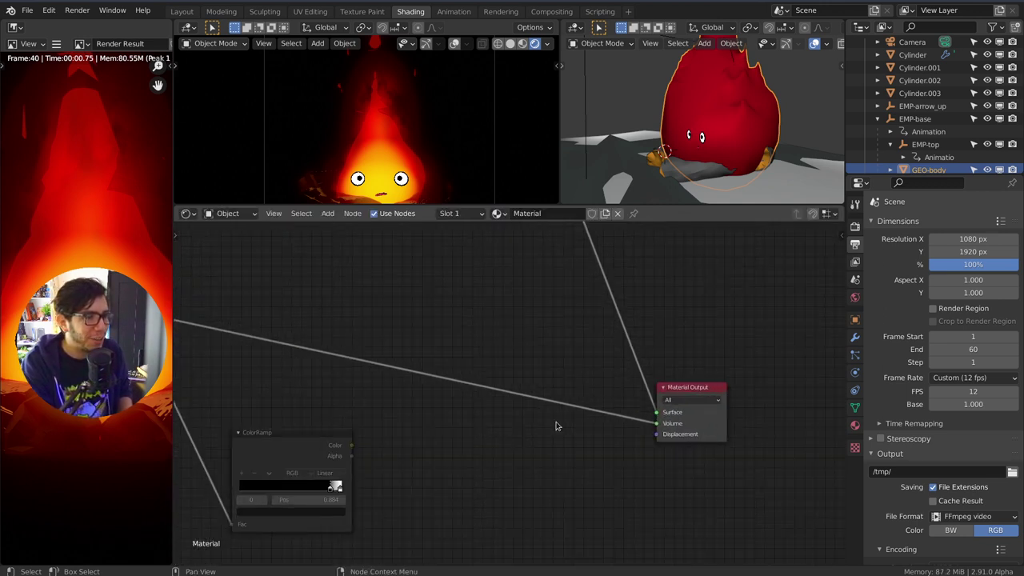
pyautogui.moveTo(424, 390); pyautogui.dragTo(711, 410, button='middle')
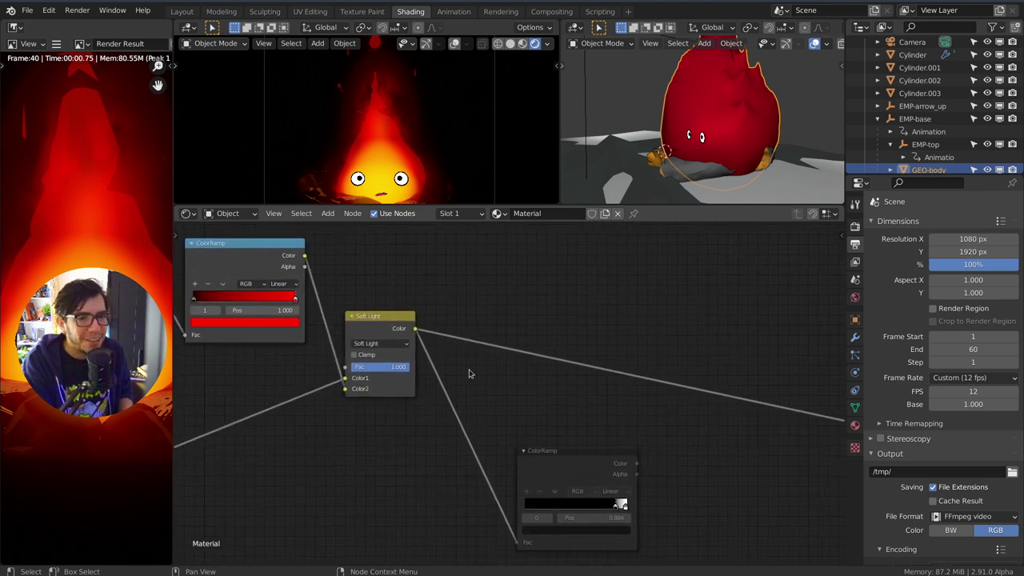
pyautogui.moveTo(437, 365); pyautogui.dragTo(593, 372, button='middle')
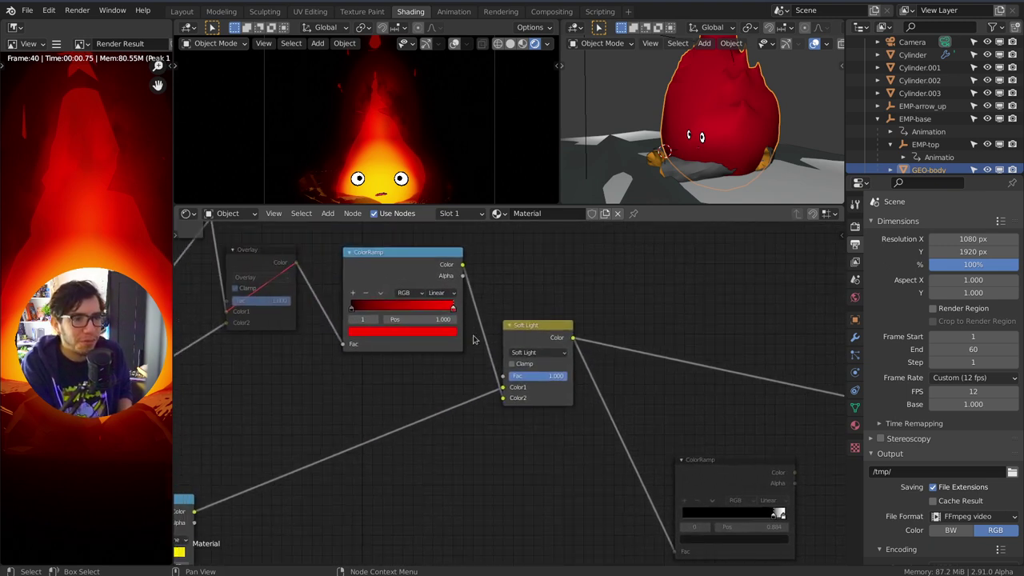
pyautogui.moveTo(474, 339); pyautogui.dragTo(685, 306, button='middle')
pyautogui.moveTo(455, 418); pyautogui.dragTo(518, 377, button='middle')
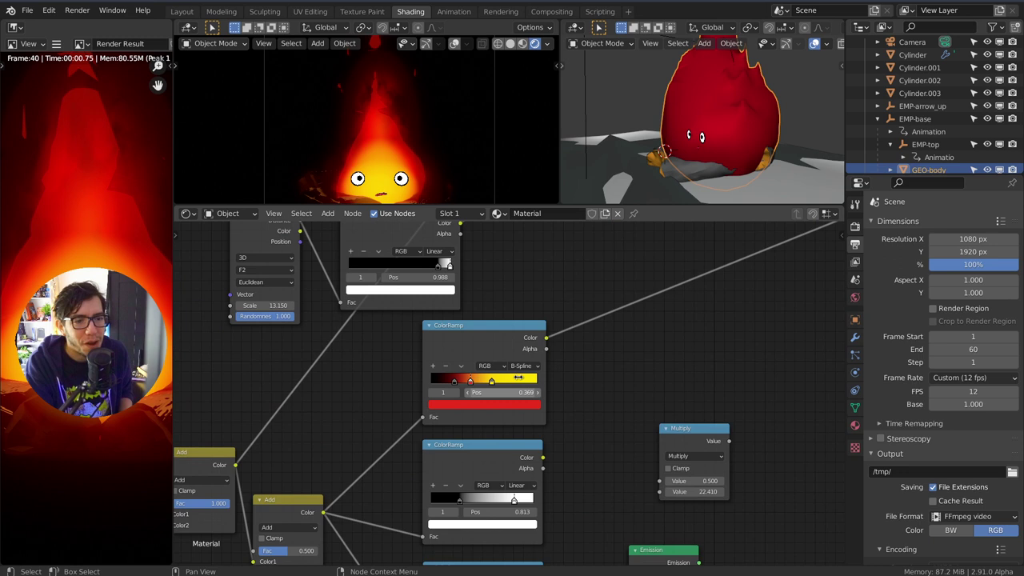
pyautogui.moveTo(468, 457); pyautogui.dragTo(629, 384, button='middle')
pyautogui.moveTo(390, 508); pyautogui.dragTo(594, 430, button='middle')
pyautogui.moveTo(767, 319); pyautogui.dragTo(443, 496, button='middle')
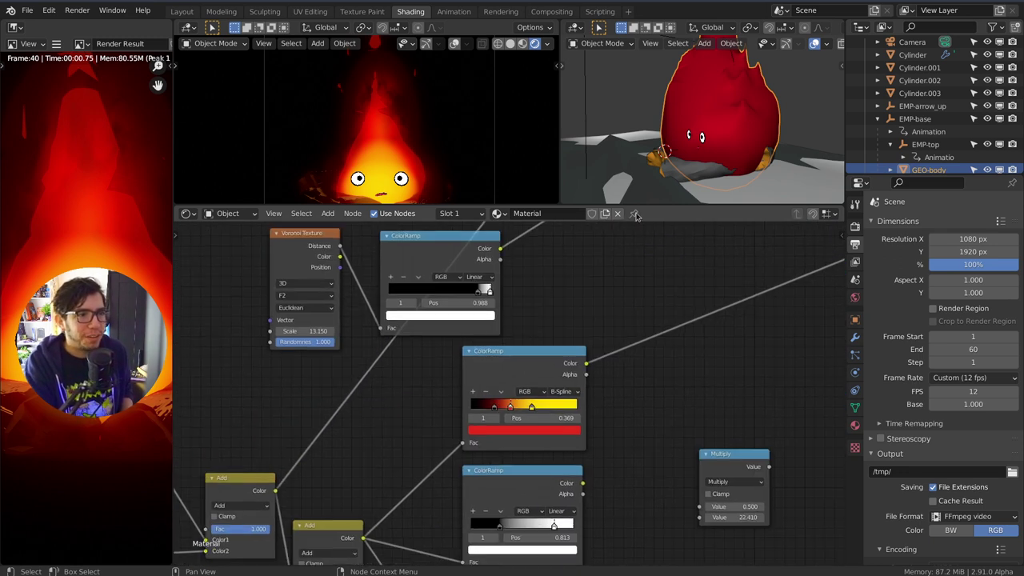
# Shrink the Shader Editor to give the viewports more height and view the flame together with its surroundings.
pyautogui.moveTo(659, 204); pyautogui.dragTo(656, 386)
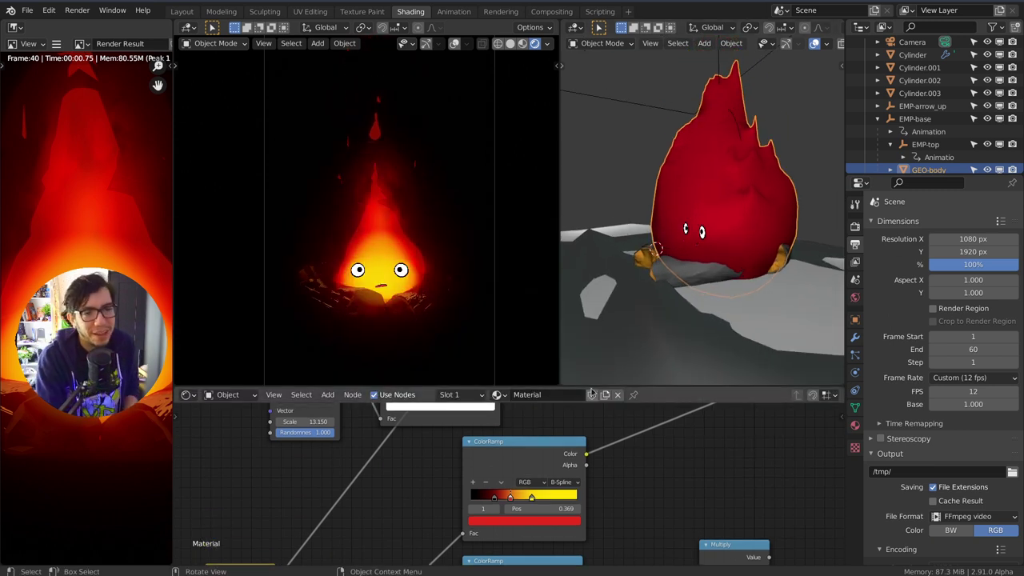
pyautogui.moveTo(720, 264); pyautogui.dragTo(735, 253, button='middle')
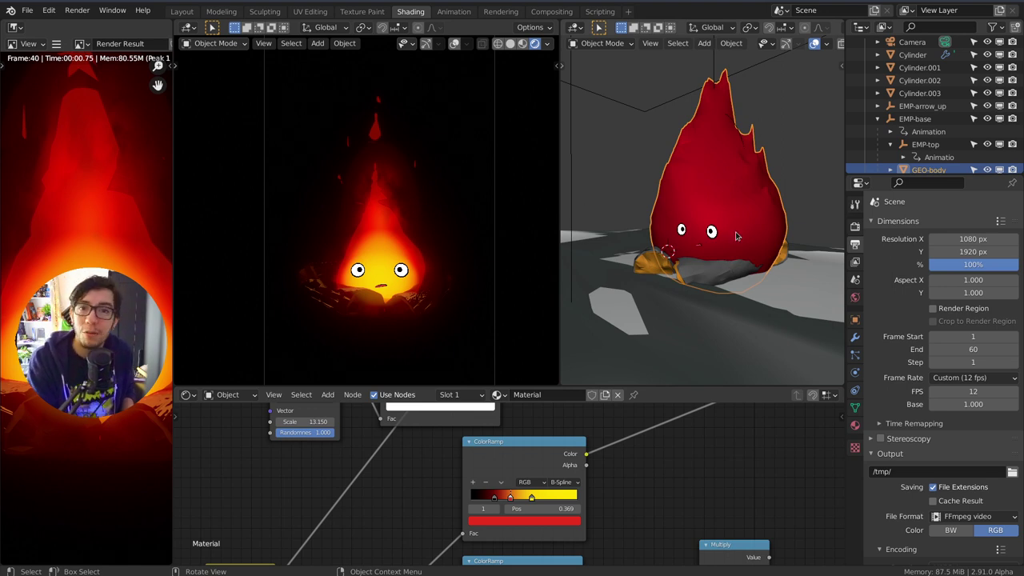
pyautogui.moveTo(729, 260); pyautogui.dragTo(734, 254, button='middle')
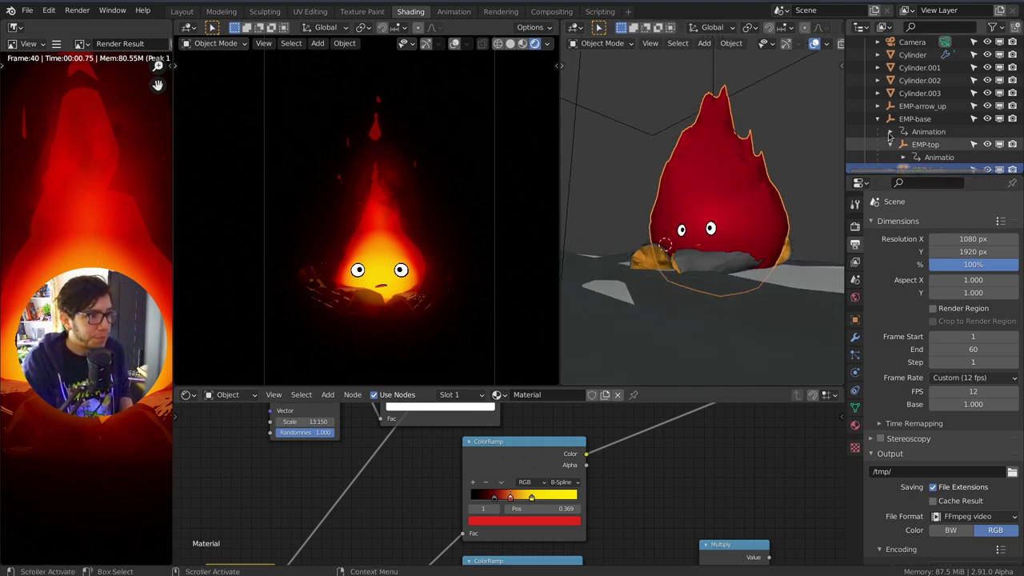
pyautogui.scroll(-2, 928, 112)
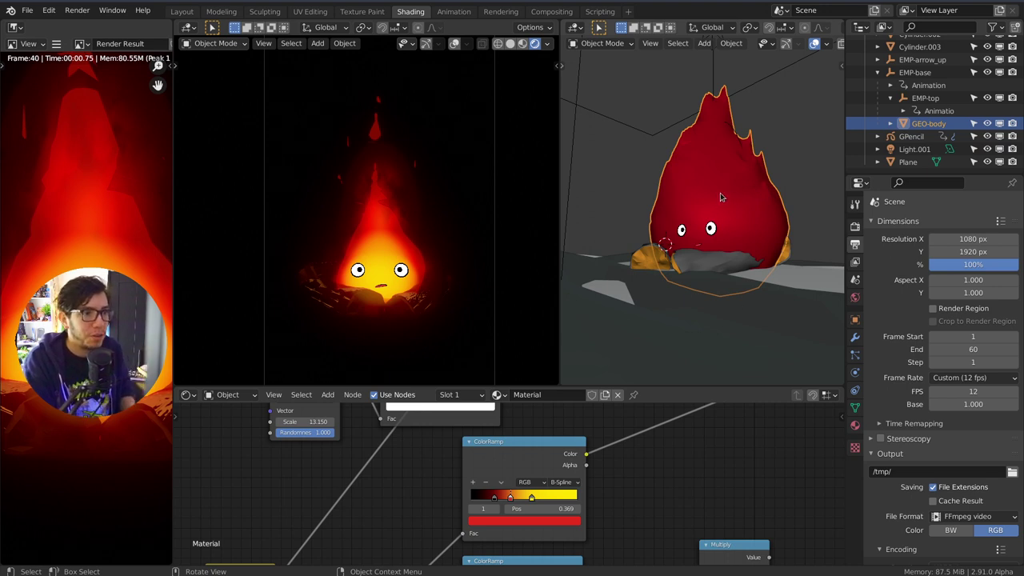
pyautogui.moveTo(721, 197)
pyautogui.mouseDown(button='middle')
pyautogui.moveTo(709, 226)
pyautogui.moveTo(732, 232)
pyautogui.moveTo(703, 205)
pyautogui.mouseUp(button='middle')
pyautogui.scroll(-8, 752, 239)
pyautogui.scroll(5, 752, 240)
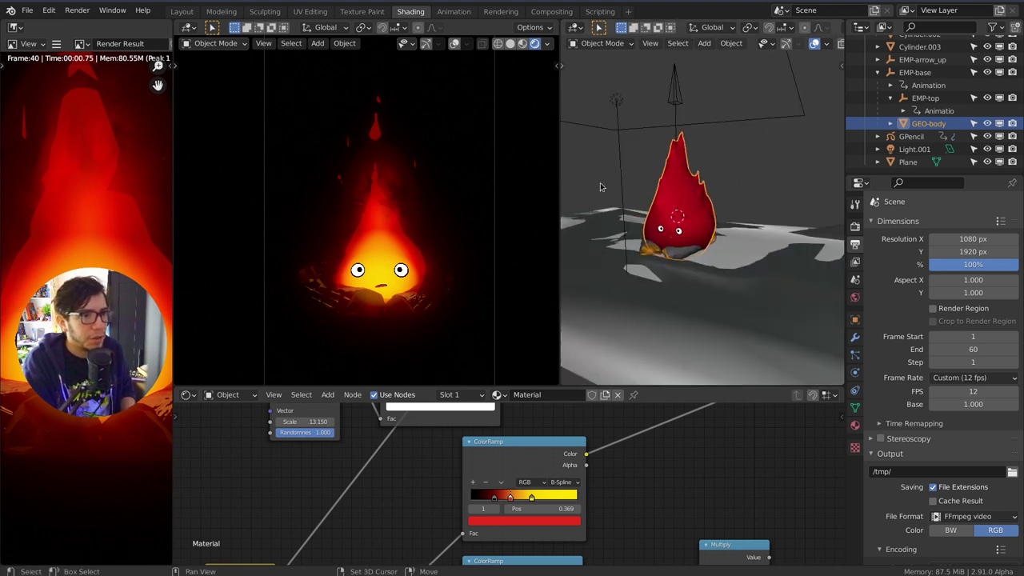
# Add an empty Volume object to the scene and make the Outliner taller to list it.
pyautogui.hotkey('shift', 'a')
pyautogui.moveTo(589, 98)
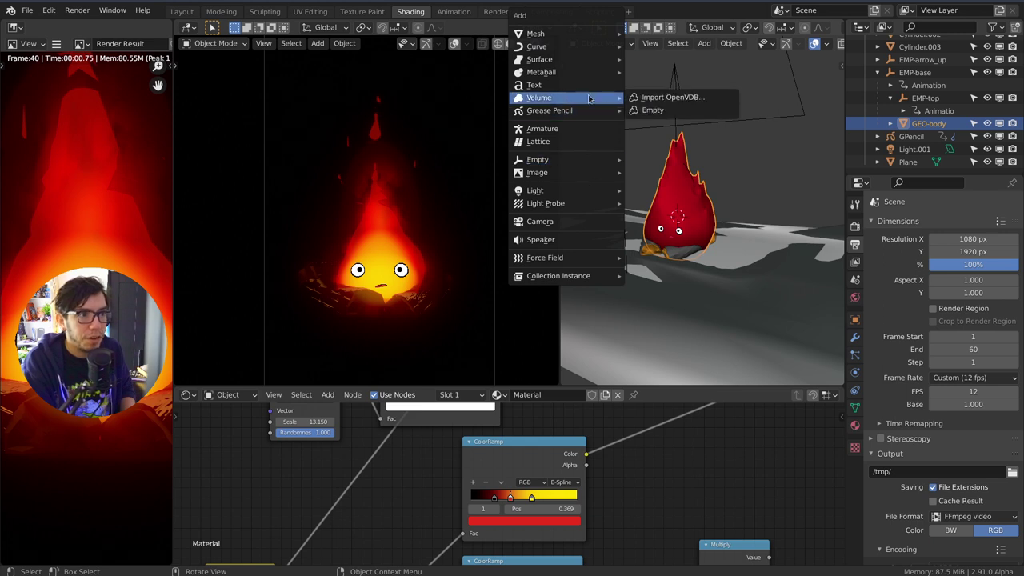
pyautogui.click(661, 113)
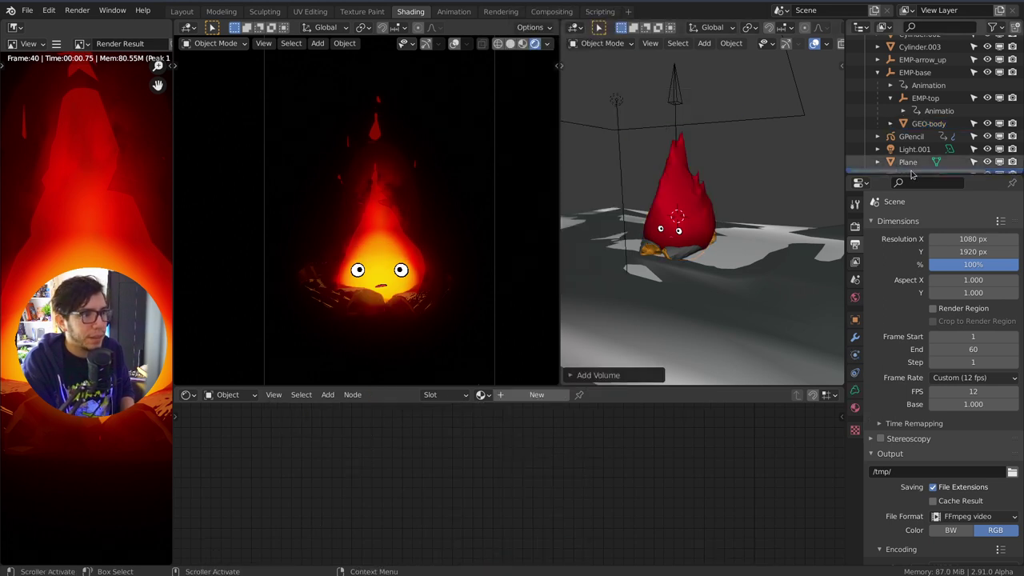
pyautogui.moveTo(909, 176); pyautogui.dragTo(909, 228)
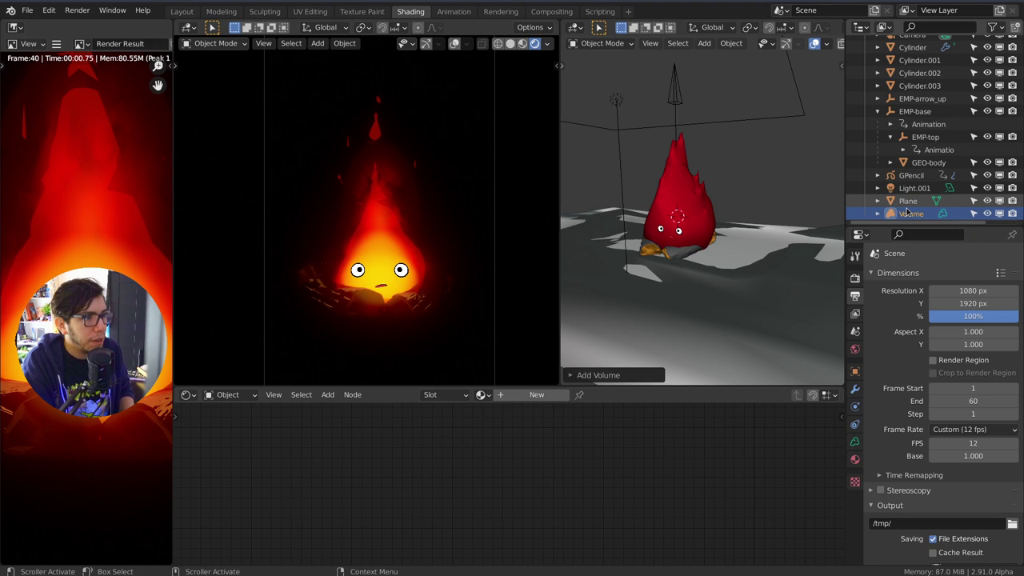
# Add a Mesh to Volume modifier to the Volume object and widen the Properties editor to fit its settings.
pyautogui.click(856, 390)
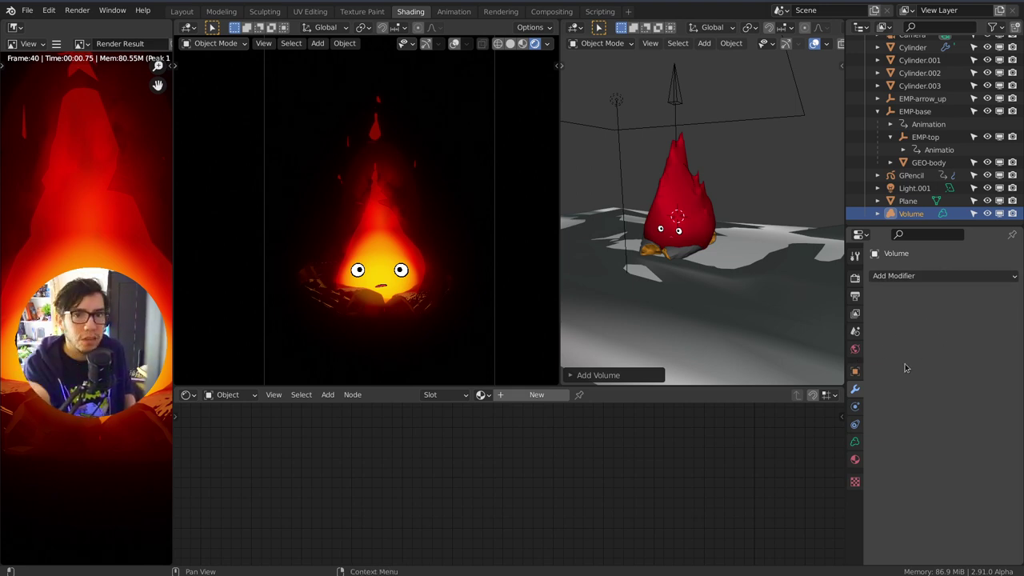
pyautogui.click(914, 276)
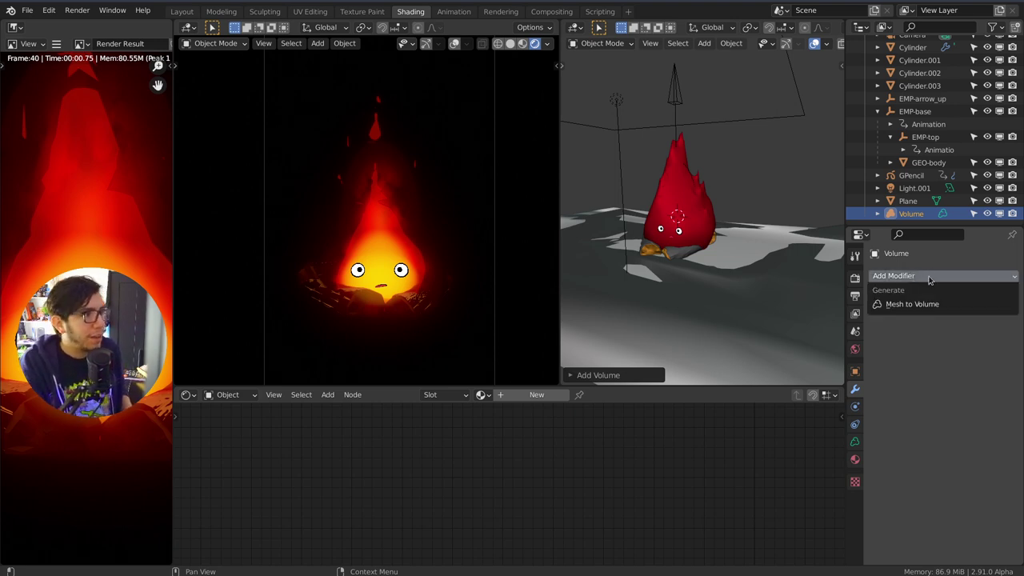
pyautogui.moveTo(844, 256); pyautogui.dragTo(801, 256)
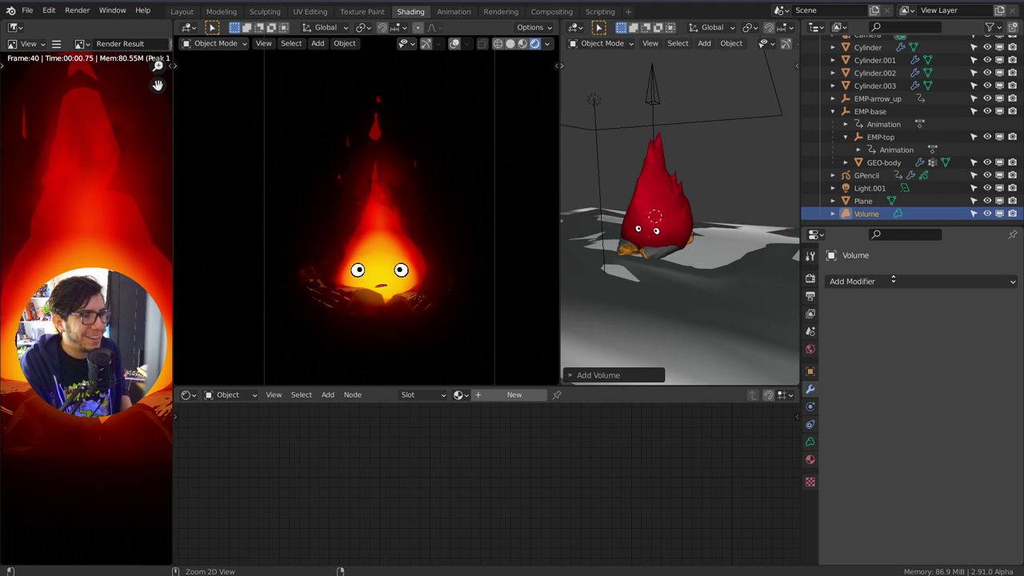
pyautogui.click(896, 290)
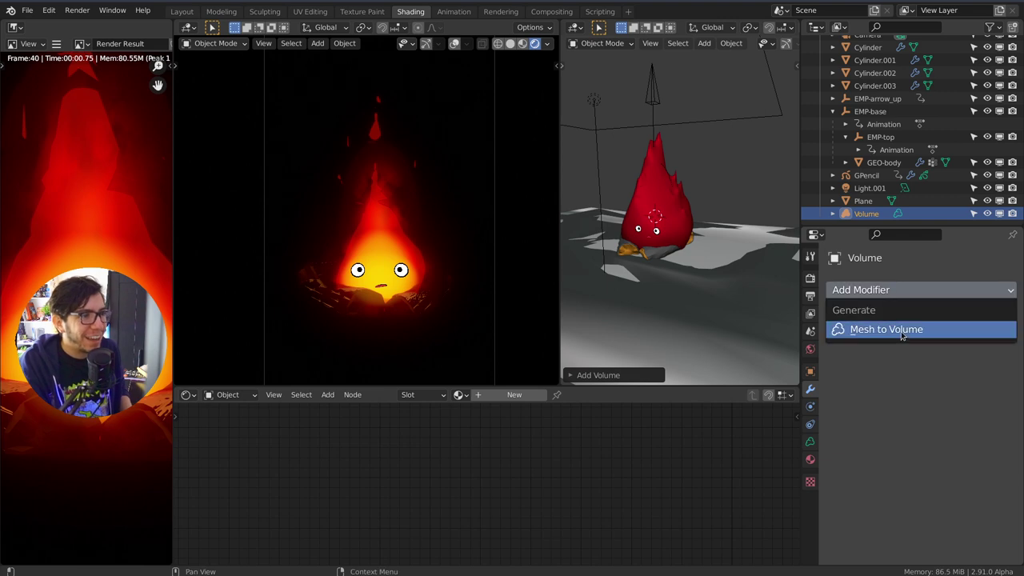
pyautogui.click(944, 336)
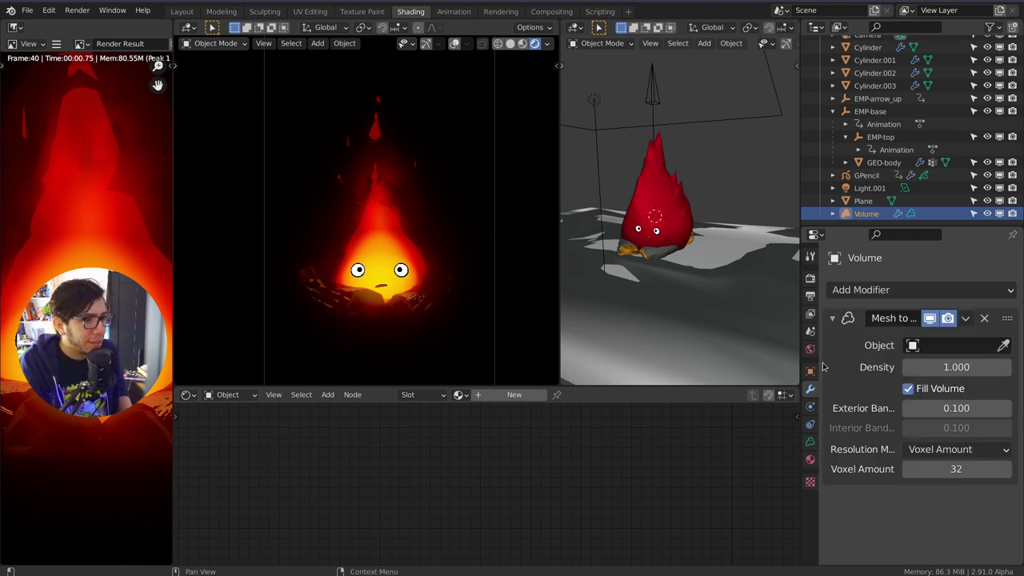
pyautogui.keyDown('ctrl'); pyautogui.moveTo(884, 347); pyautogui.dragTo(905, 376, button='middle'); pyautogui.keyUp('ctrl')
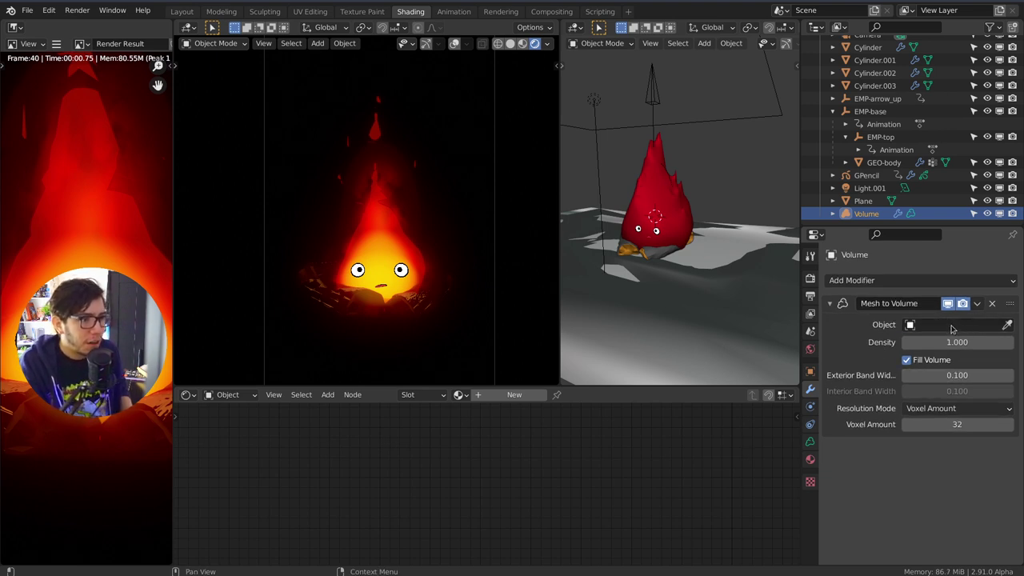
# Set GEO-body as the source object of the Volume's Mesh to Volume modifier.
pyautogui.click(888, 163)
pyautogui.click(868, 214)
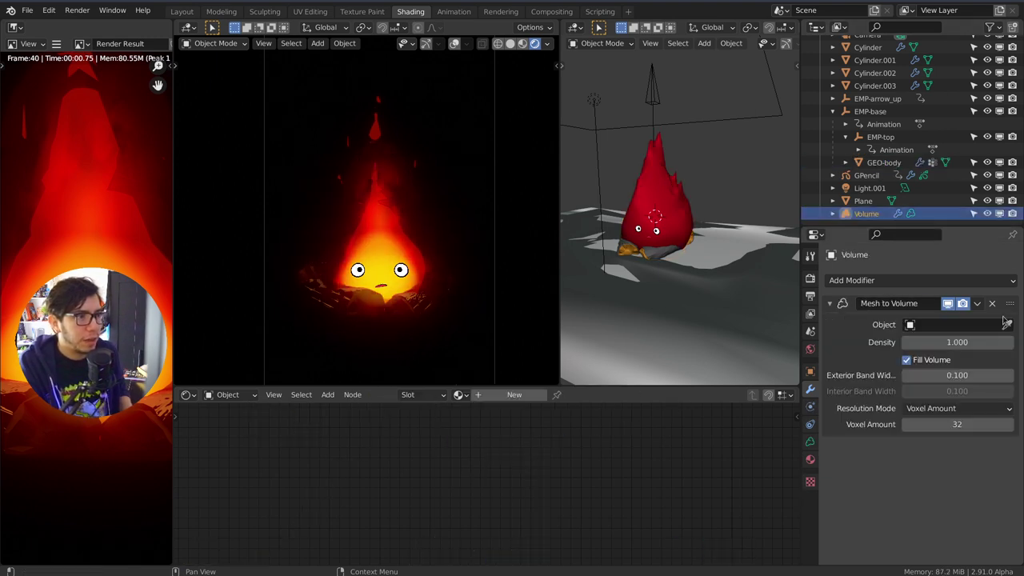
pyautogui.click(652, 196)
pyautogui.moveTo(688, 276); pyautogui.dragTo(664, 228, button='middle')
pyautogui.scroll(4, 697, 228)
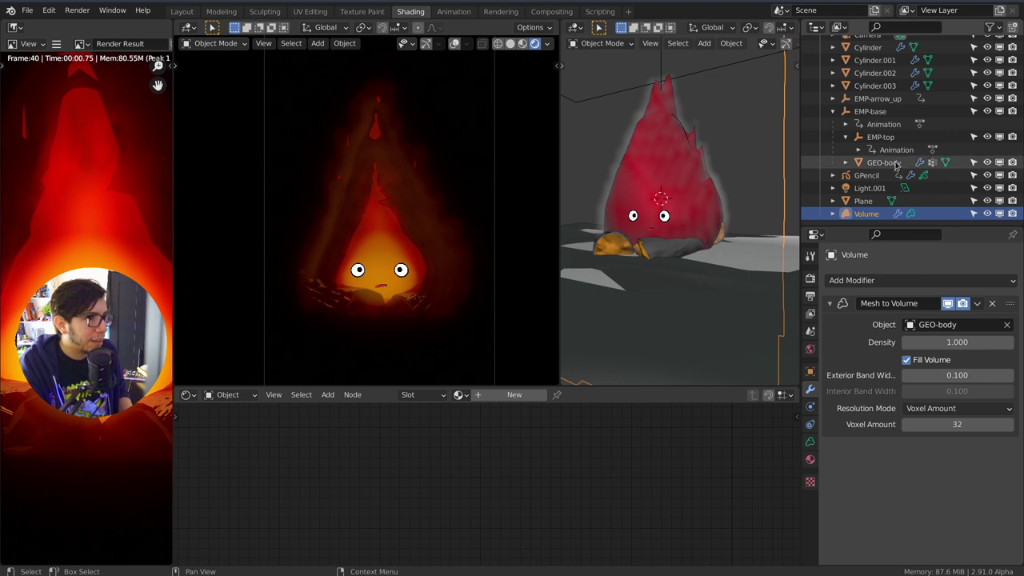
# Hide the GEO-body mesh in the viewport and inspect the generated volume from other angles.
pyautogui.click(986, 162)
pyautogui.scroll(4, 727, 229)
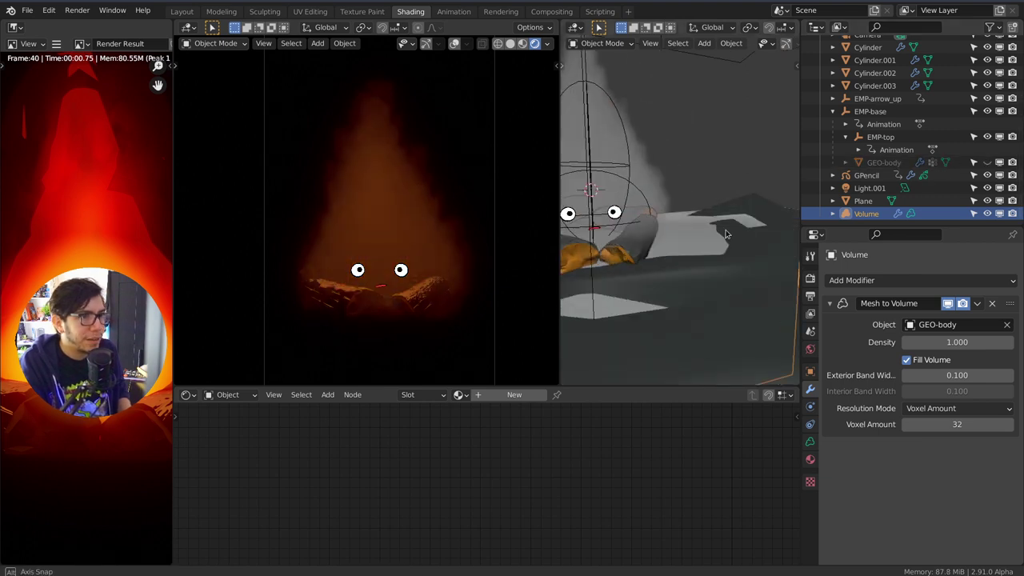
pyautogui.scroll(-4, 727, 229)
pyautogui.moveTo(764, 233); pyautogui.dragTo(705, 241, button='middle')
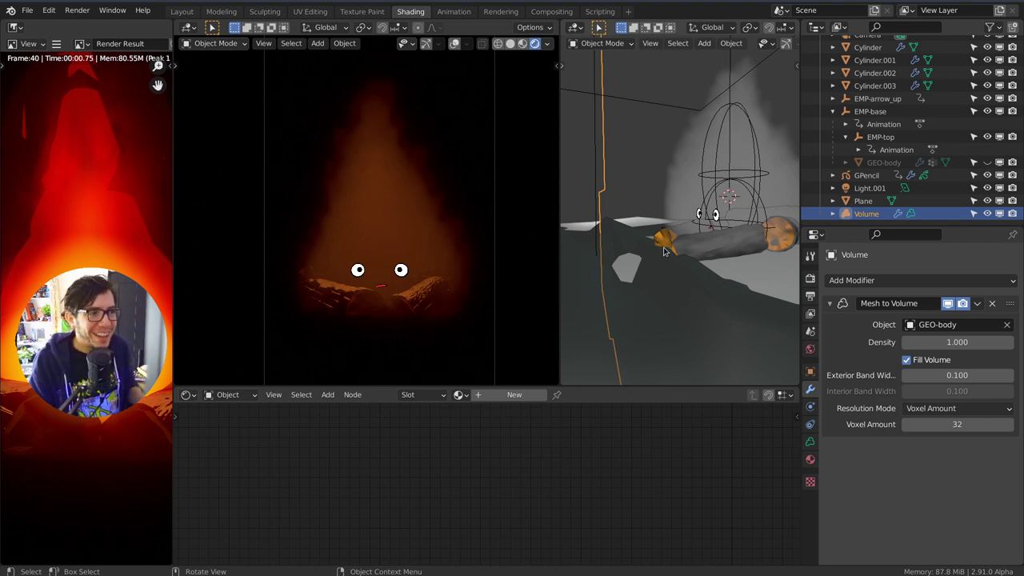
# Show the GEO-body mesh to compare it with the generated volume, and hide it again in the viewport.
pyautogui.moveTo(687, 252); pyautogui.dragTo(736, 244, button='middle')
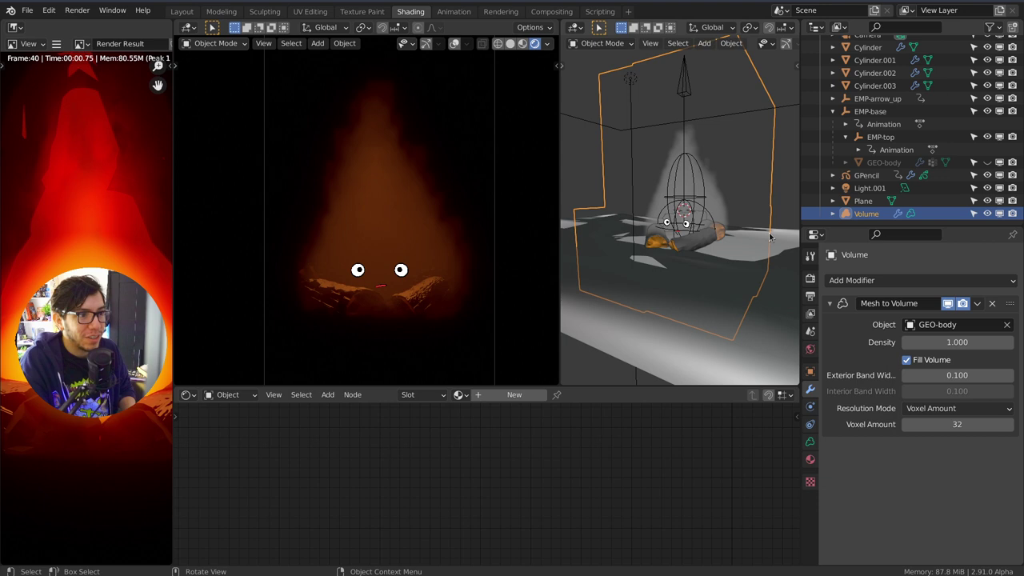
pyautogui.click(988, 162)
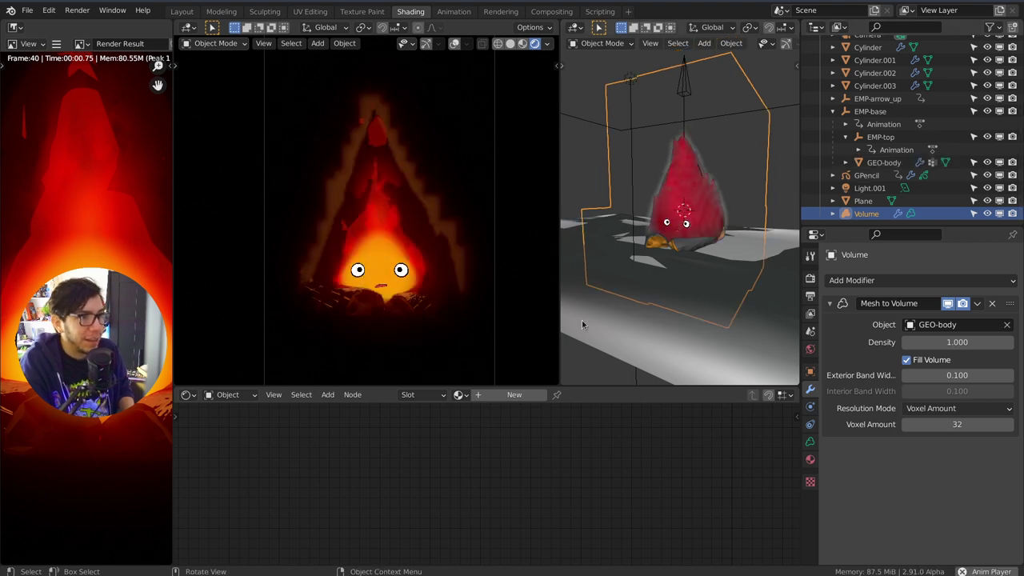
pyautogui.click(987, 162)
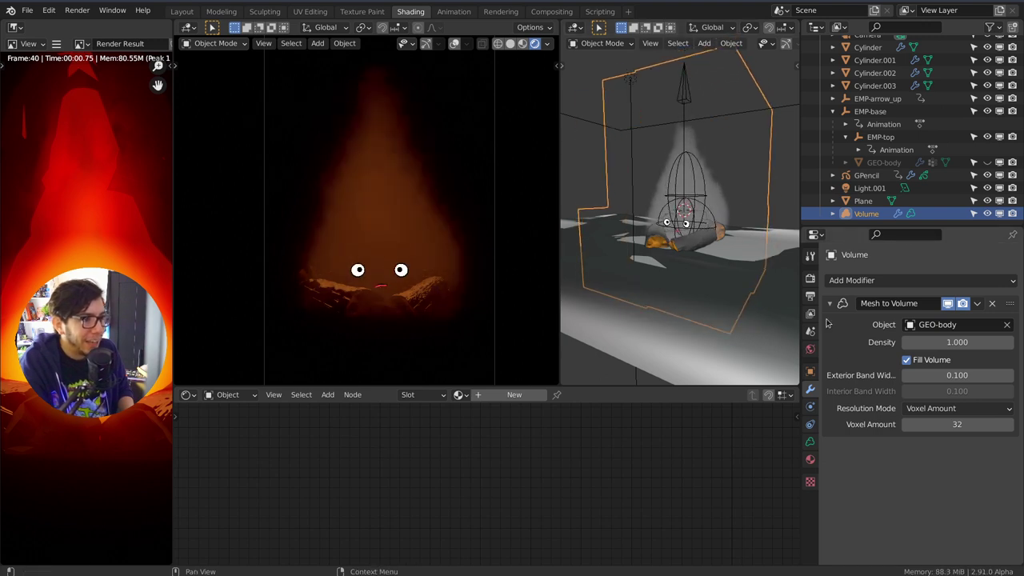
# Create a new material for the Volume object and set its Principled Volume color to dark red.
pyautogui.click(811, 462)
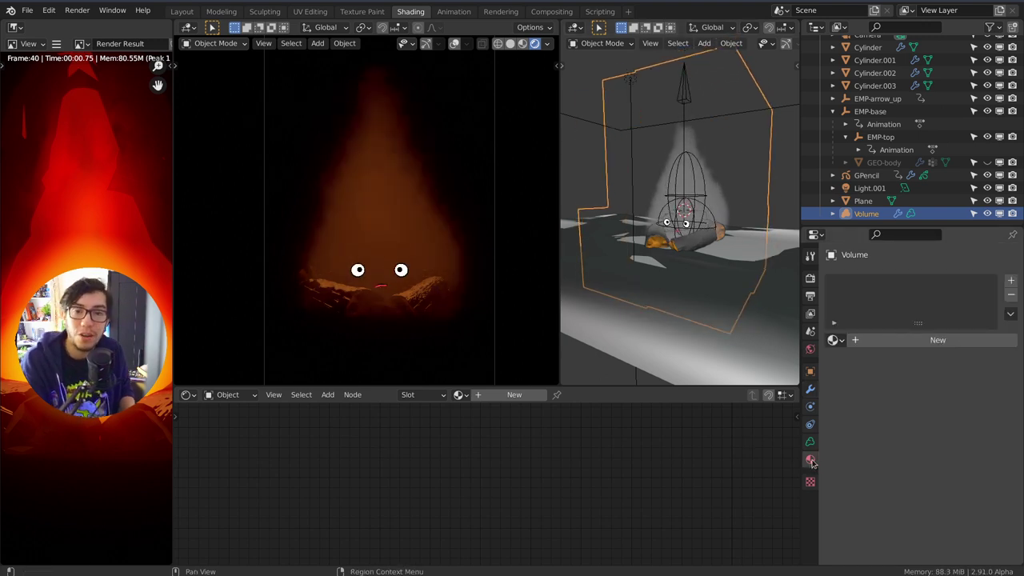
pyautogui.click(899, 345)
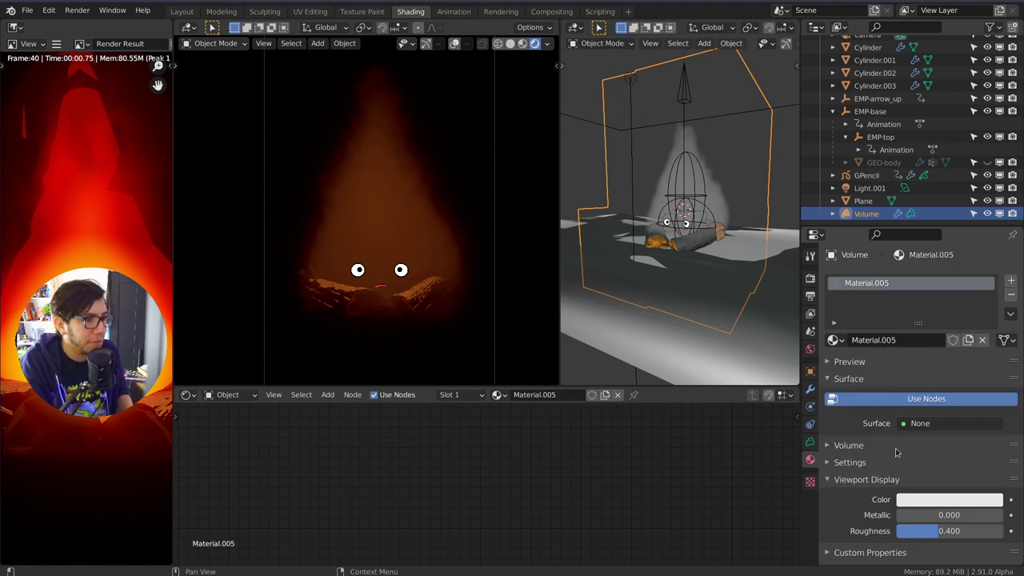
pyautogui.click(869, 448)
pyautogui.scroll(-3, 885, 455)
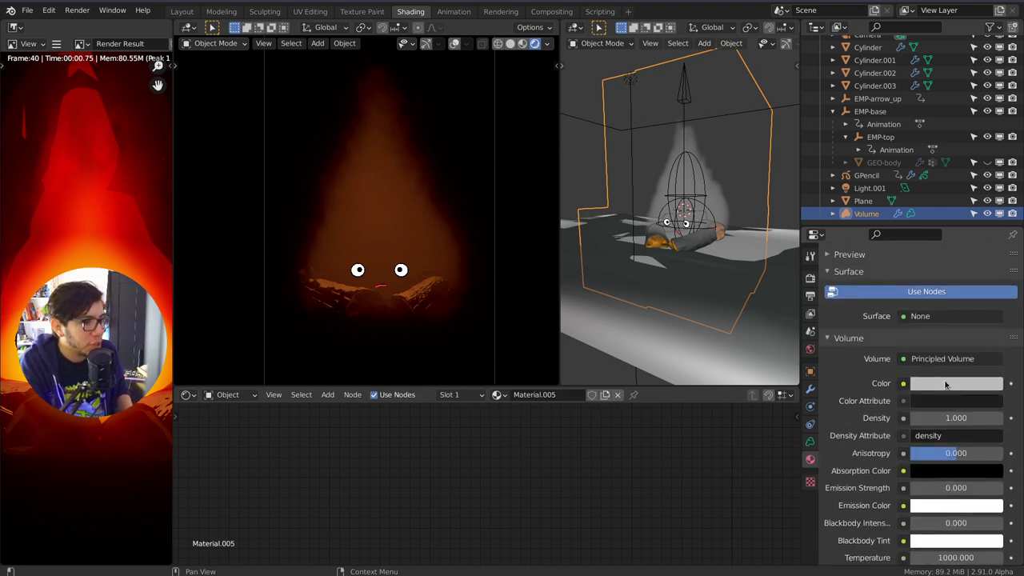
pyautogui.click(945, 385)
pyautogui.moveTo(925, 256); pyautogui.dragTo(931, 301)
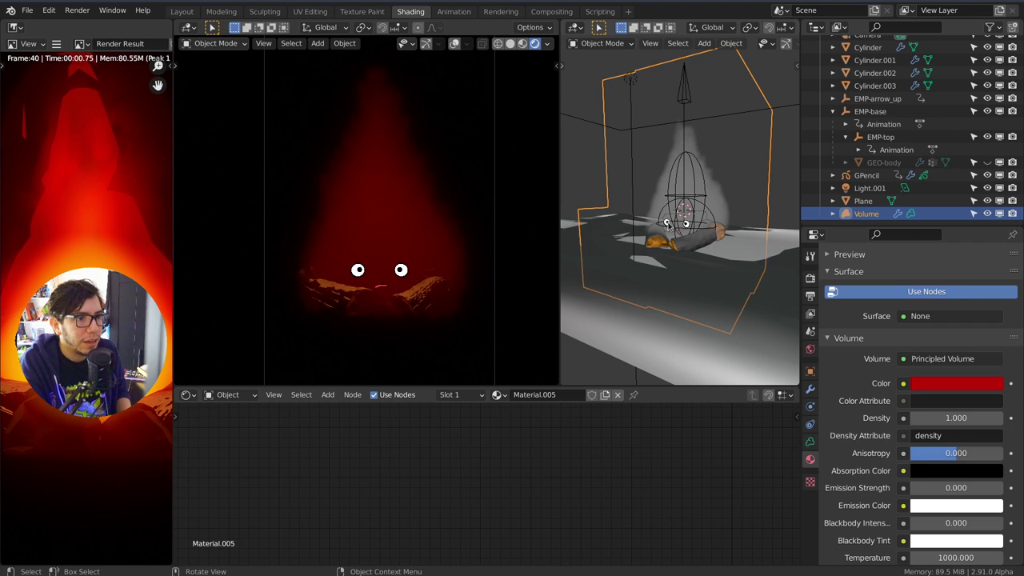
# Add an area light to the scene and rotate it to point upward into the flame volume.
pyautogui.moveTo(667, 224); pyautogui.dragTo(688, 218, button='middle')
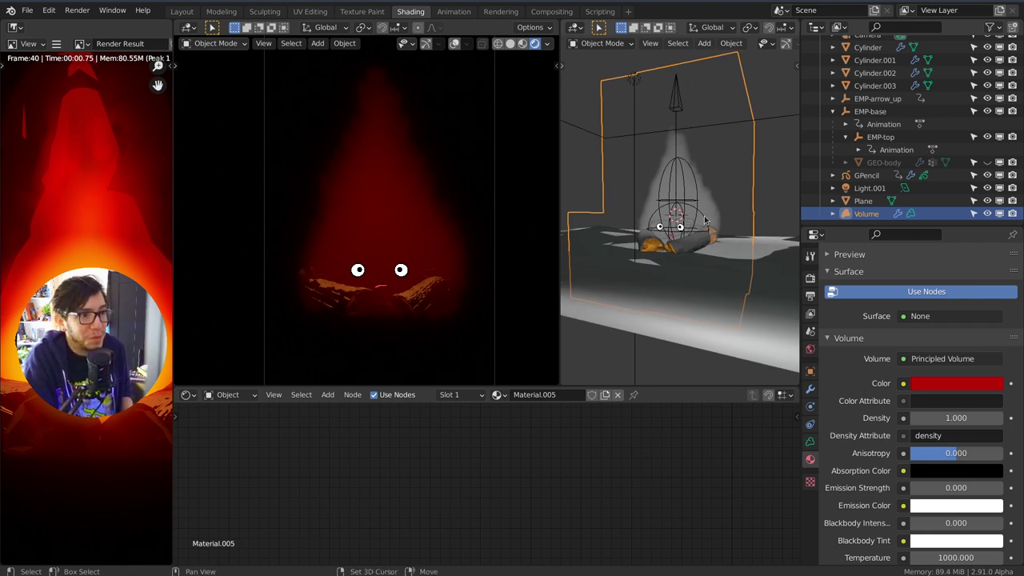
pyautogui.hotkey('shift', 'a')
pyautogui.moveTo(675, 311)
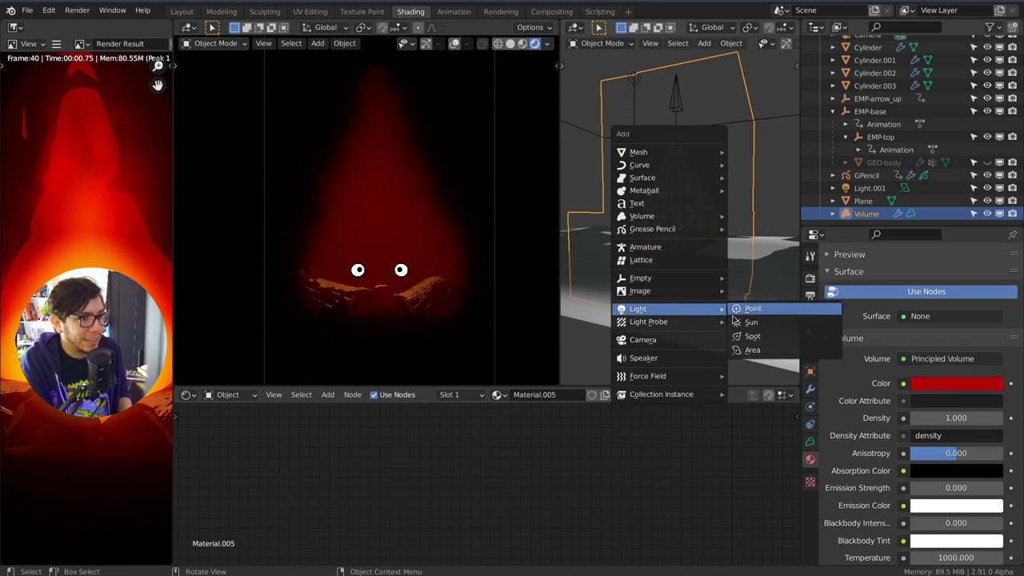
pyautogui.click(756, 351)
pyautogui.press('r')
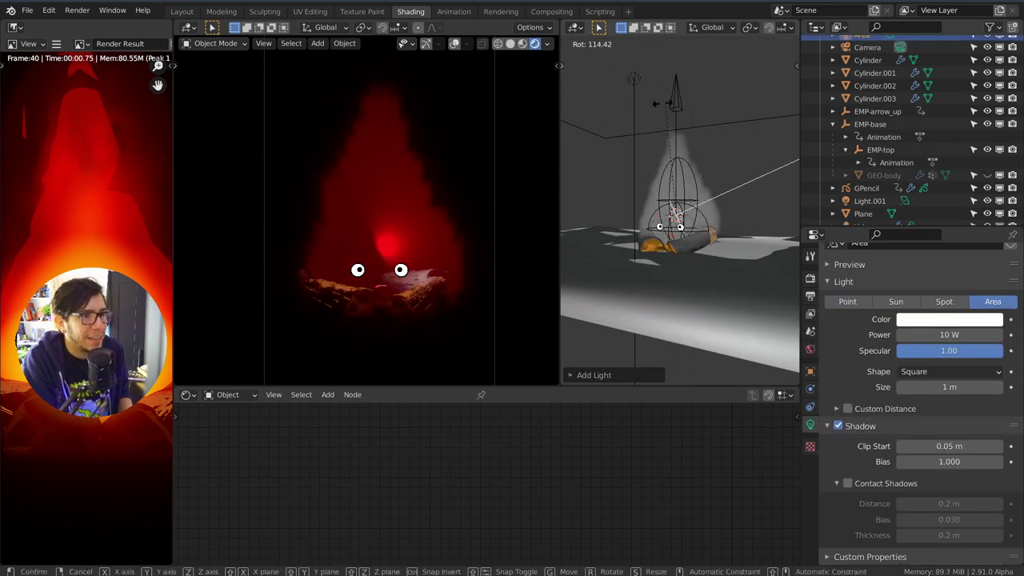
pyautogui.click(664, 210)
# Set the area light's color to yellow and its power to 93.9 W, and lower it along the Z axis.
pyautogui.click(921, 323)
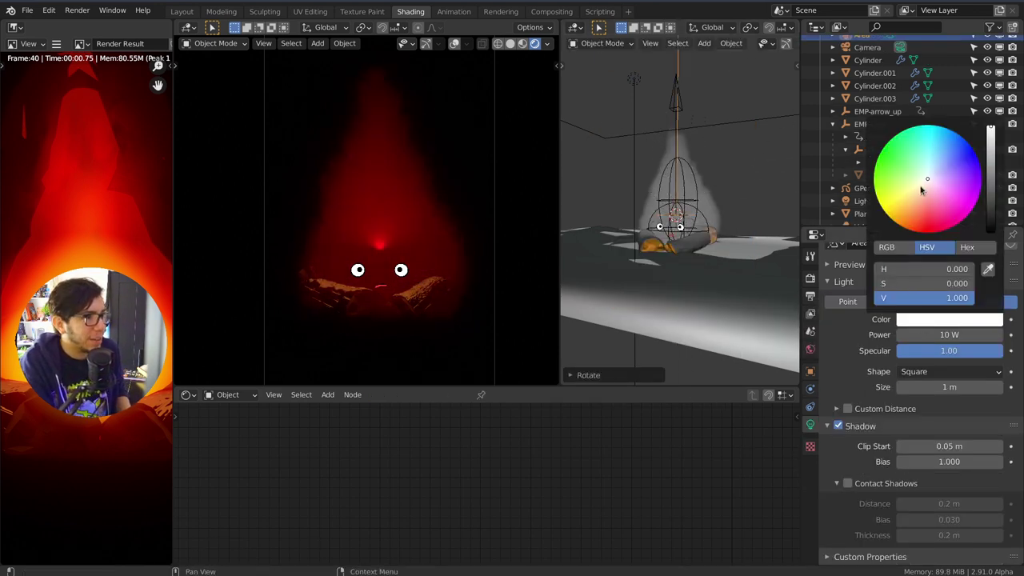
pyautogui.click(887, 217)
pyautogui.moveTo(948, 332); pyautogui.dragTo(1016, 335)
pyautogui.press('g')
pyautogui.press('z')
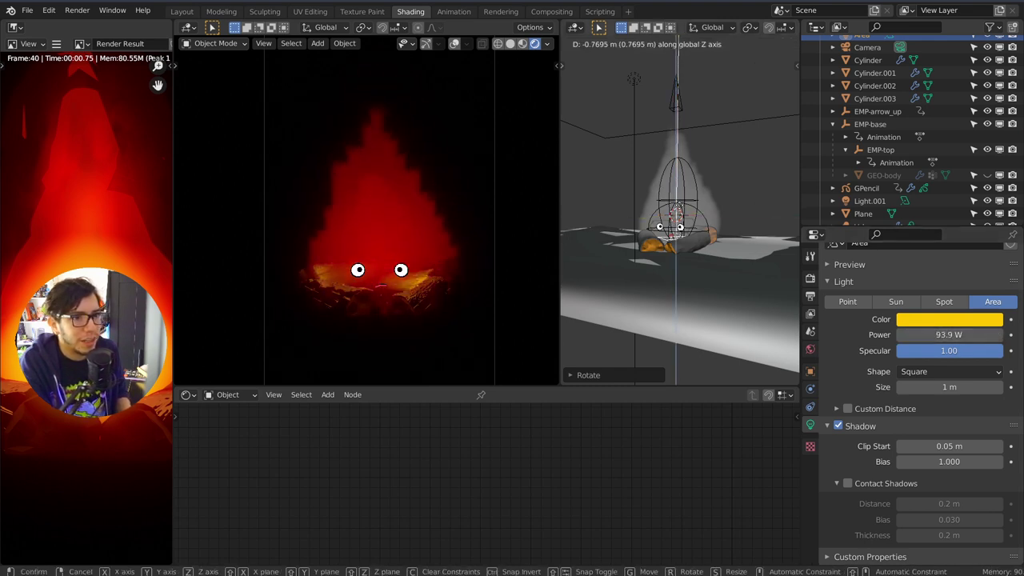
pyautogui.click(692, 210)
# Turn off the area light's shadow and adjust the light's height along Z and its rotation.
pyautogui.scroll(4, 741, 241)
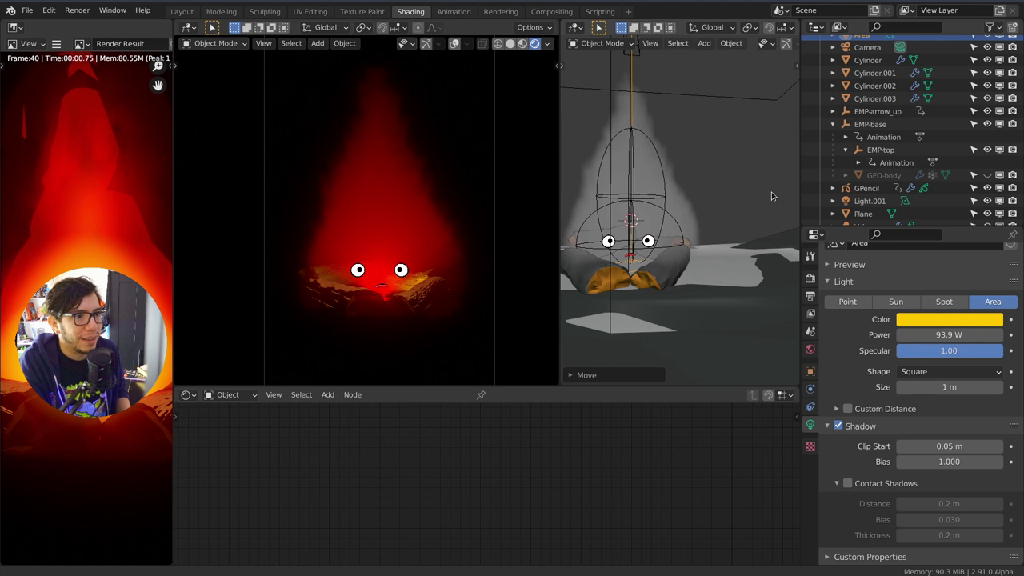
pyautogui.click(836, 426)
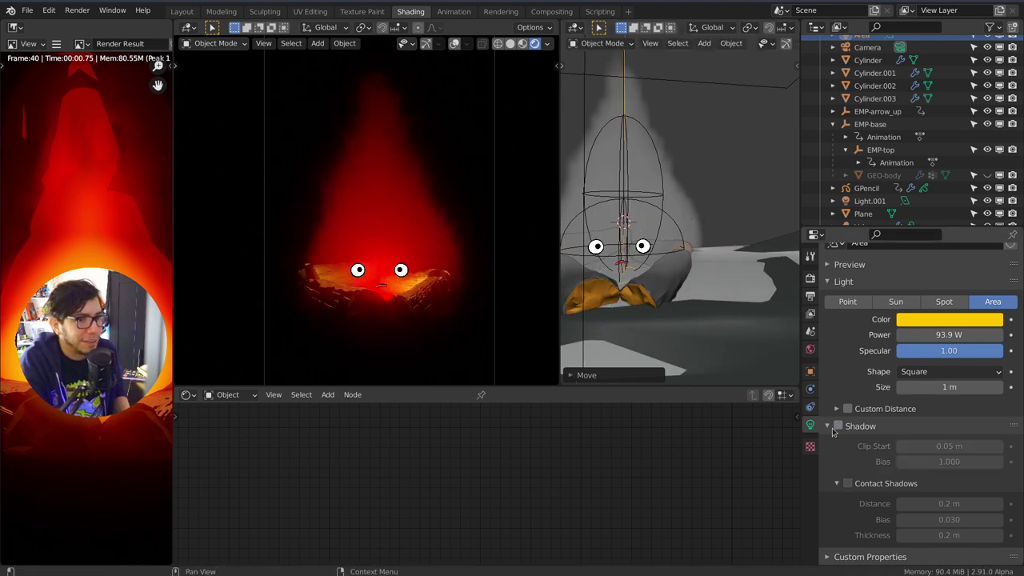
pyautogui.press('g')
pyautogui.press('z')
pyautogui.click(732, 184)
pyautogui.press('r')
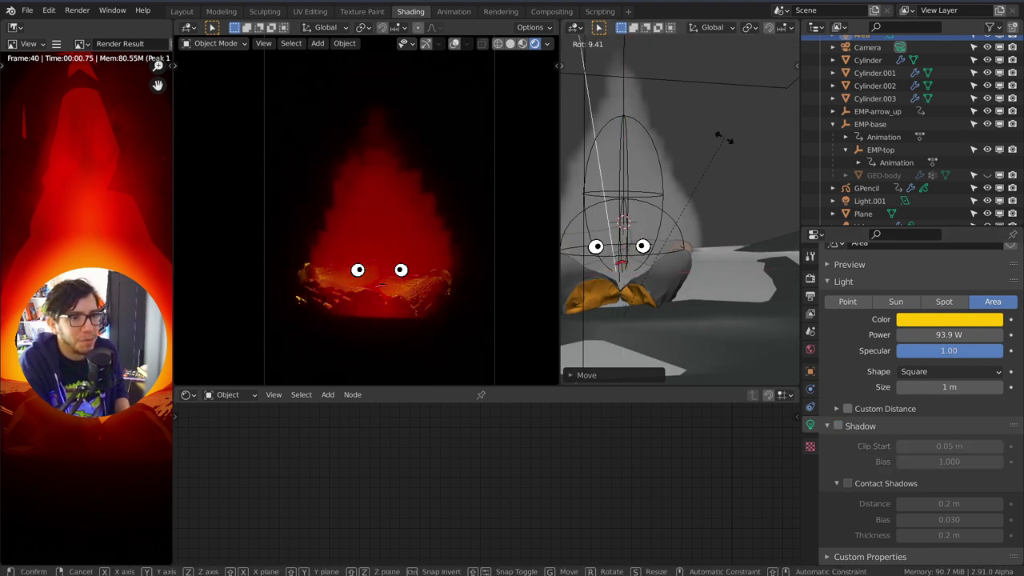
pyautogui.click(768, 210)
# Add a monkey mesh and raise it along the Z axis inside the flame volume.
pyautogui.scroll(-2, 708, 178)
pyautogui.hotkey('shift', 'a')
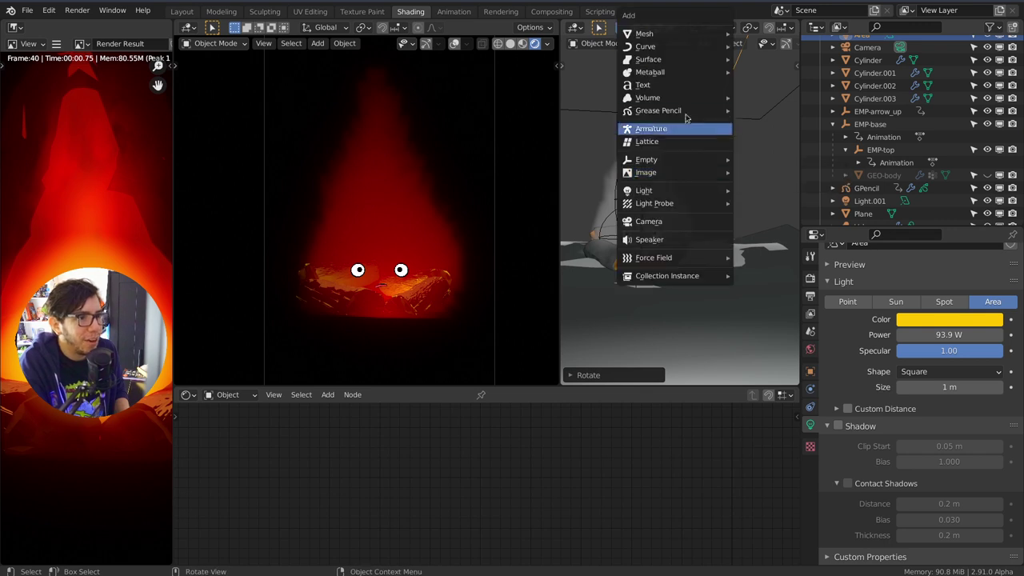
pyautogui.moveTo(687, 33)
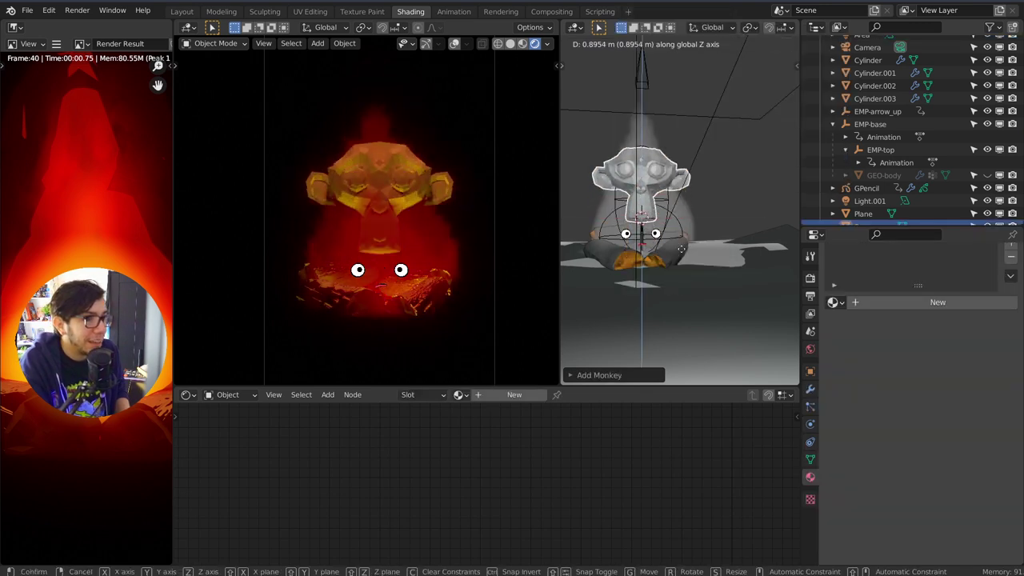
pyautogui.click(693, 239)
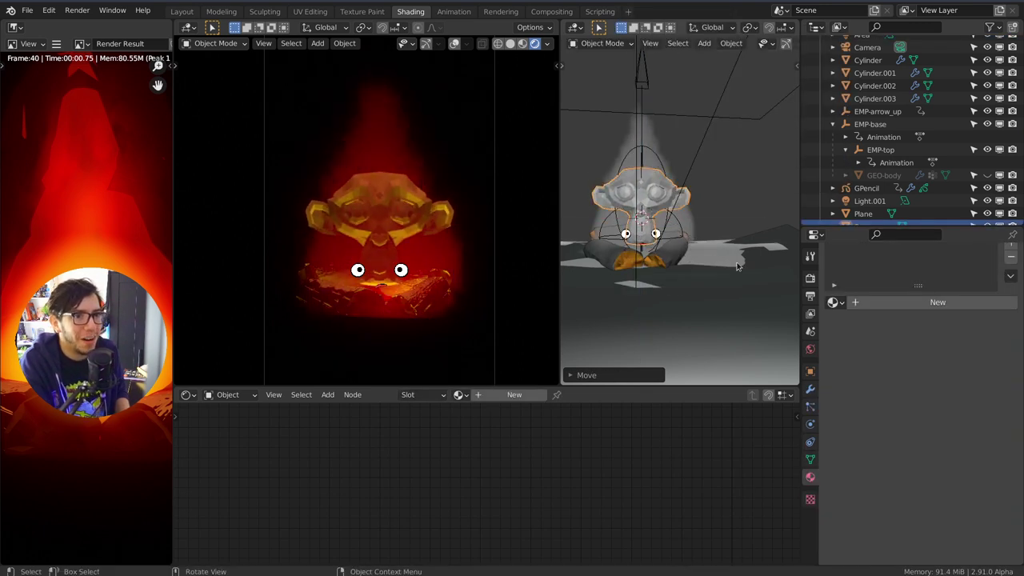
pyautogui.press('g')
pyautogui.press('z')
pyautogui.click(695, 213)
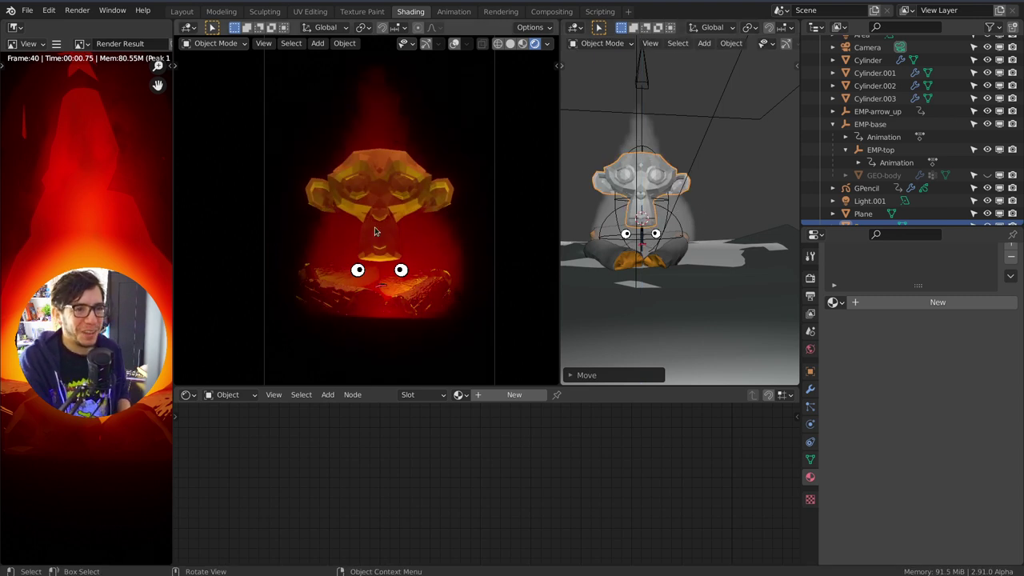
# Inspect the monkey inside the volume through the camera view, and delete the monkey mesh.
pyautogui.scroll(-4, 448, 217)
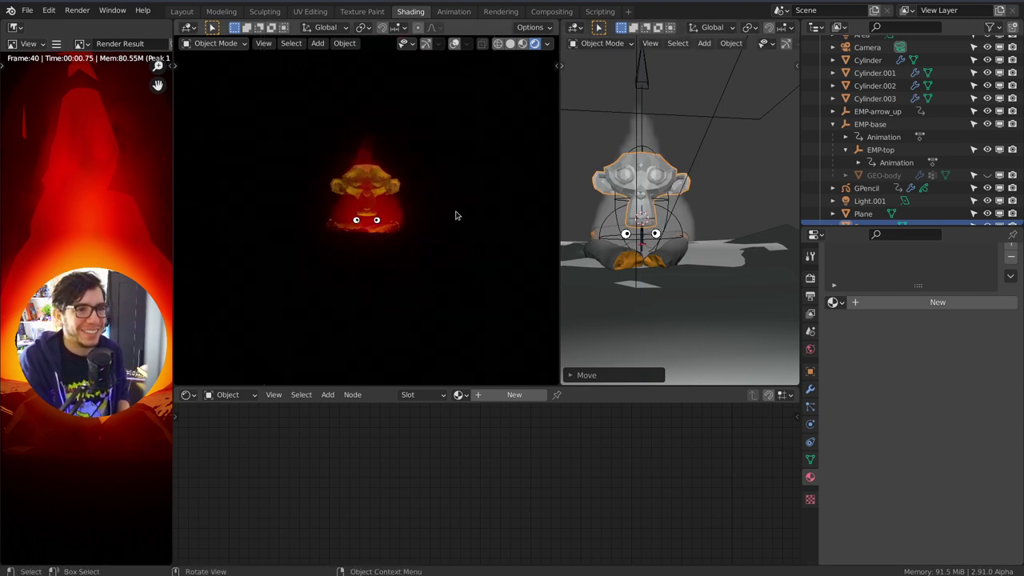
pyautogui.press('KP_0')
pyautogui.keyDown('shift'); pyautogui.moveTo(484, 217); pyautogui.dragTo(476, 189, button='middle'); pyautogui.keyUp('shift')
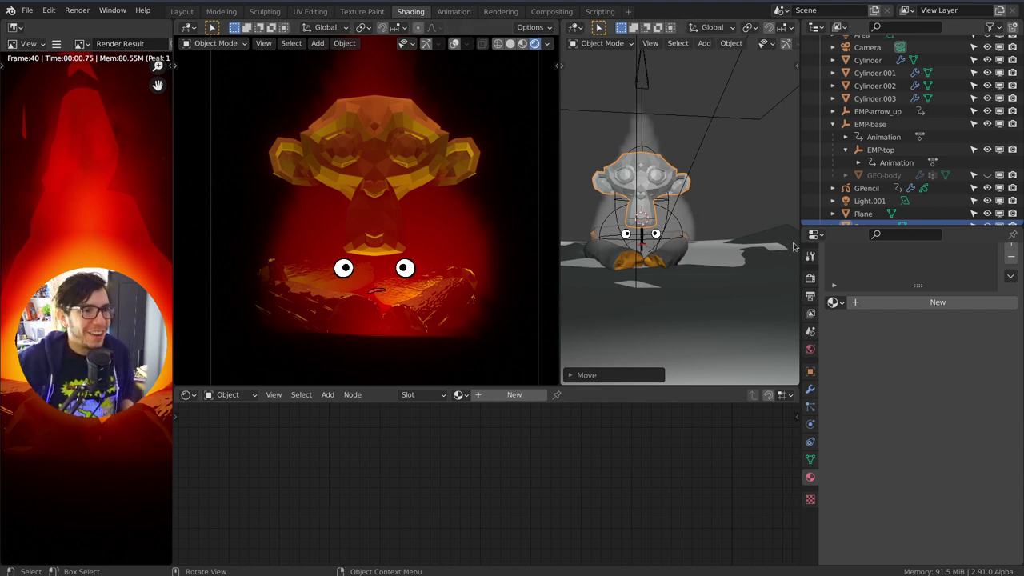
pyautogui.press('x')
pyautogui.click(665, 130)
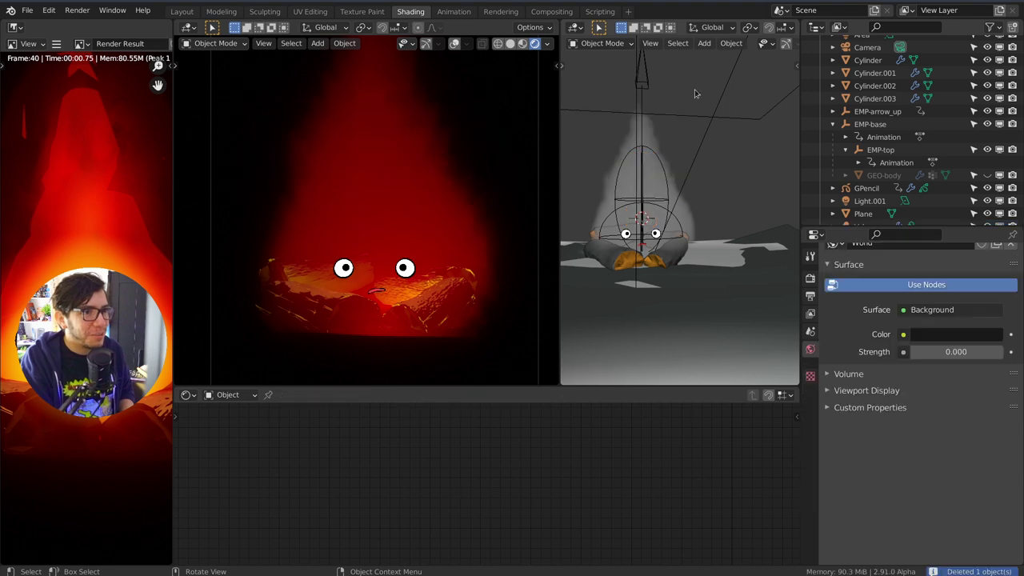
# Switch to the web browser and bring up the Blender 2.91 More Features release notes.
pyautogui.hotkey('alt', 'Tab')
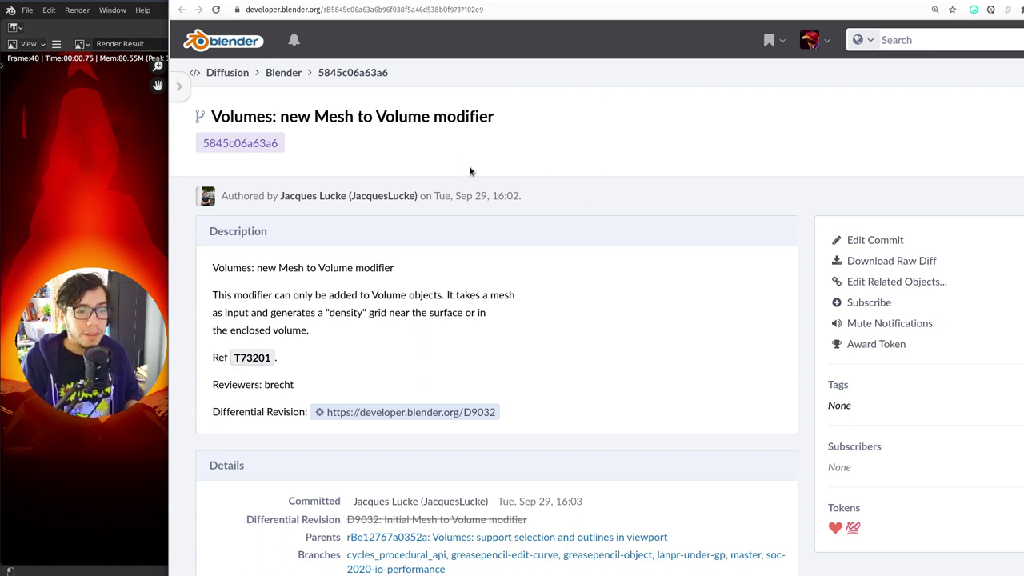
pyautogui.click(358, 3)
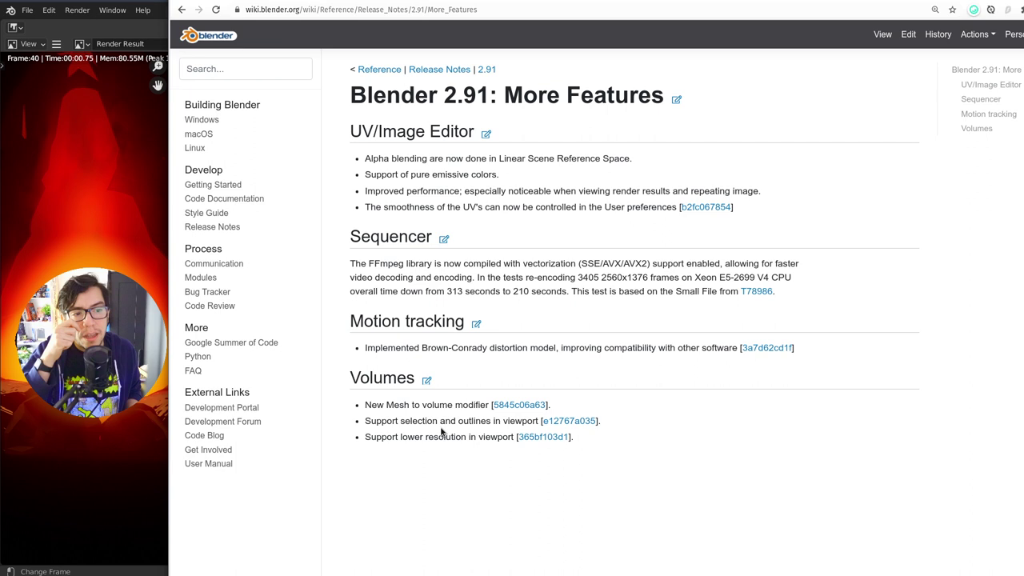
# Switch back to Blender, select the flame volume and try moving it to check its selection outline in the viewport.
pyautogui.click(145, 438)
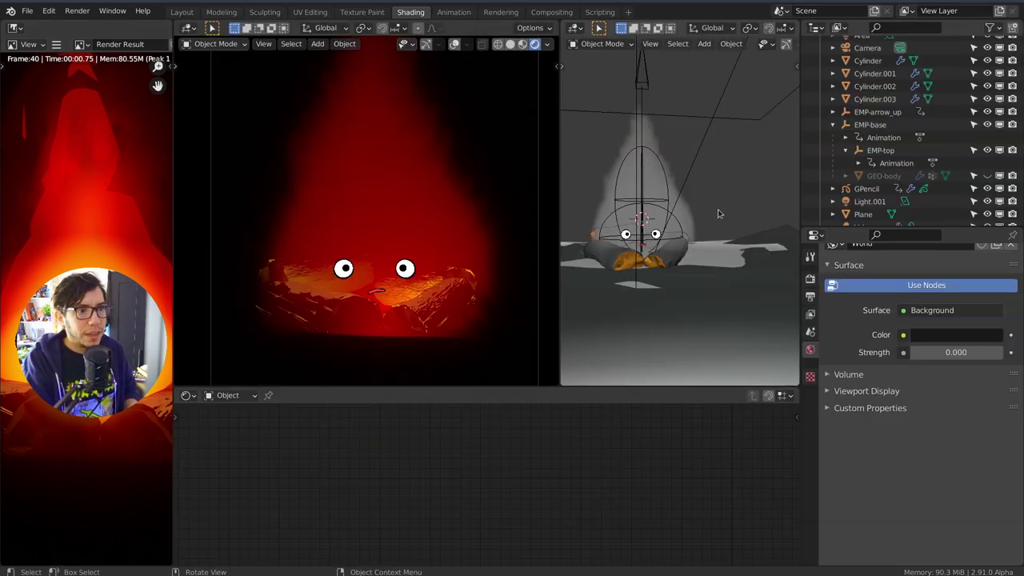
pyautogui.click(682, 154)
pyautogui.keyDown('ctrl'); pyautogui.moveTo(665, 137); pyautogui.dragTo(701, 184, button='middle'); pyautogui.keyUp('ctrl')
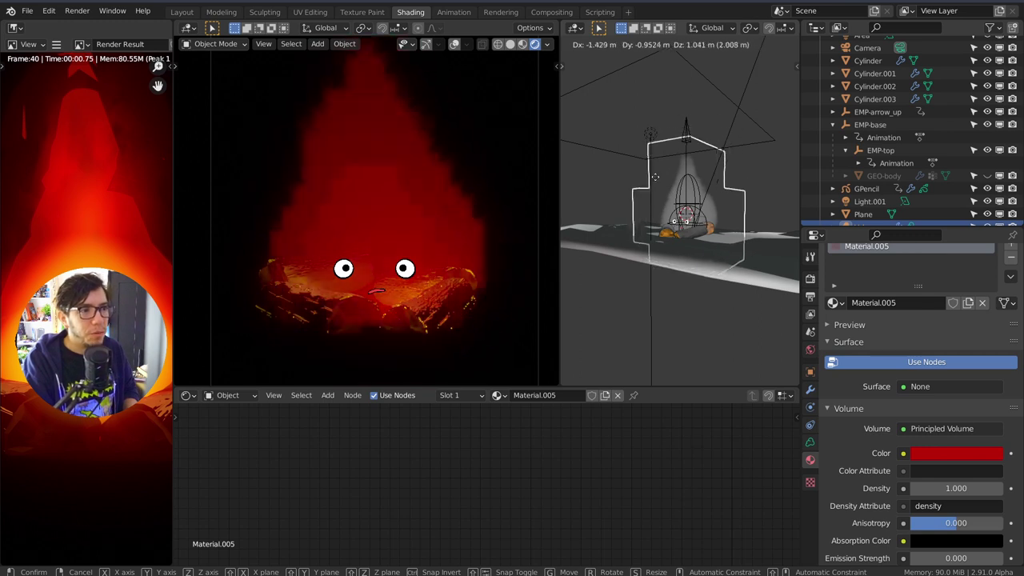
# Switch to the browser and highlight the "Support lower resolution in viewport" note under Volumes.
pyautogui.hotkey('alt', 'Tab')
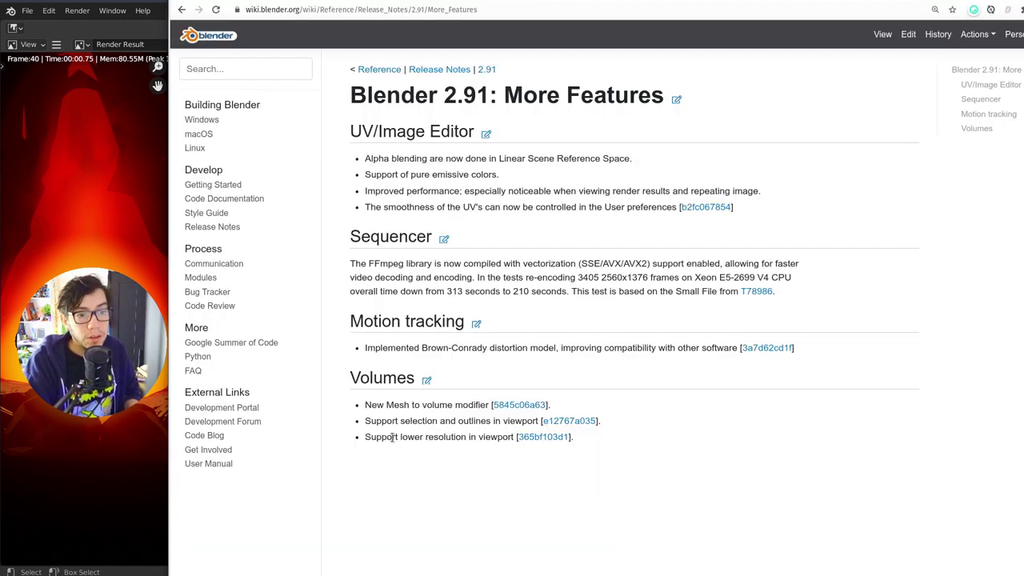
pyautogui.moveTo(393, 438); pyautogui.dragTo(484, 455)
pyautogui.click(495, 445)
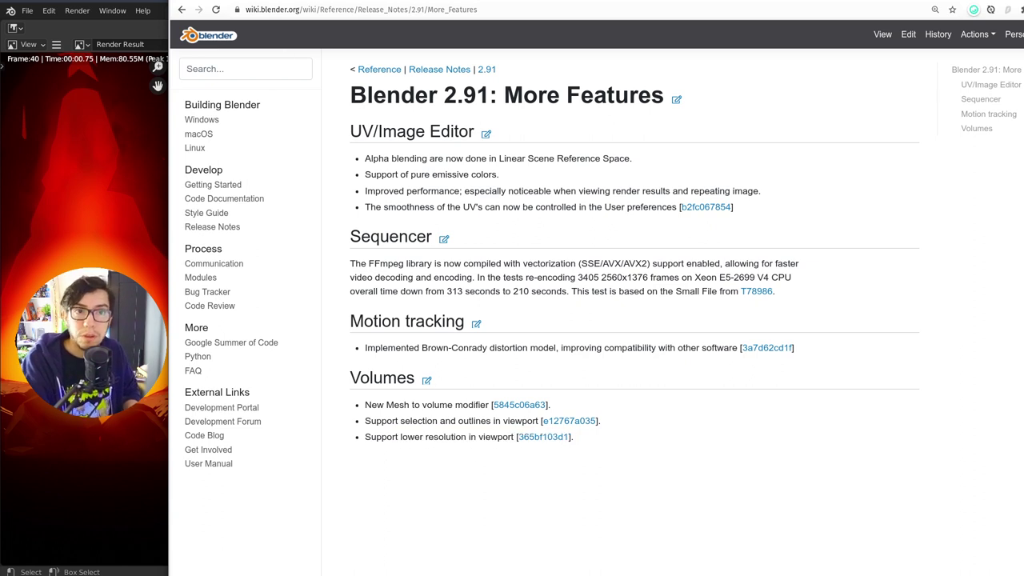
# Glance back at the volume in Blender, and highlight "Support of pure emissive colors." in the browser's release notes.
pyautogui.hotkey('alt', 'Tab')
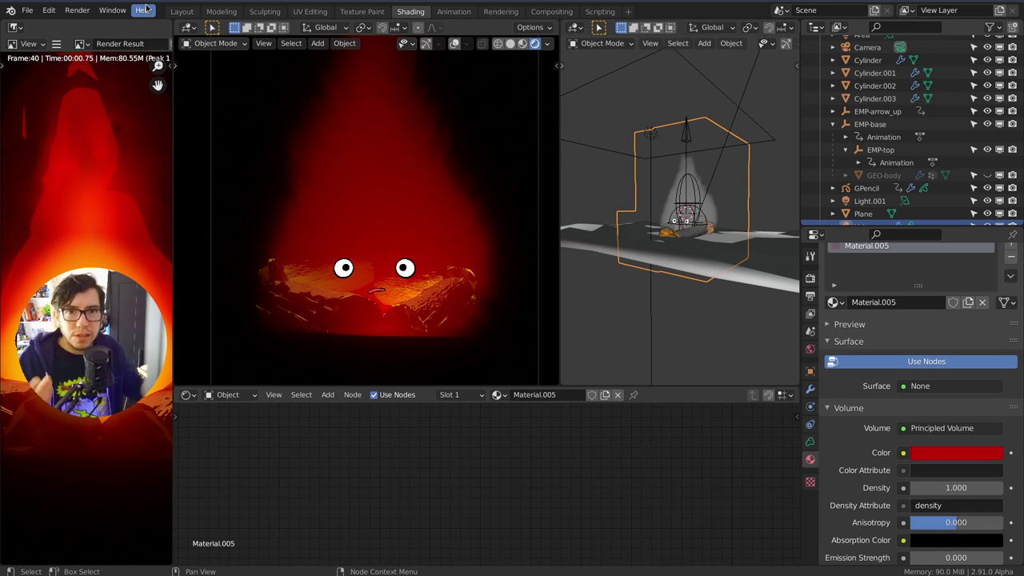
pyautogui.hotkey('alt', 'Tab')
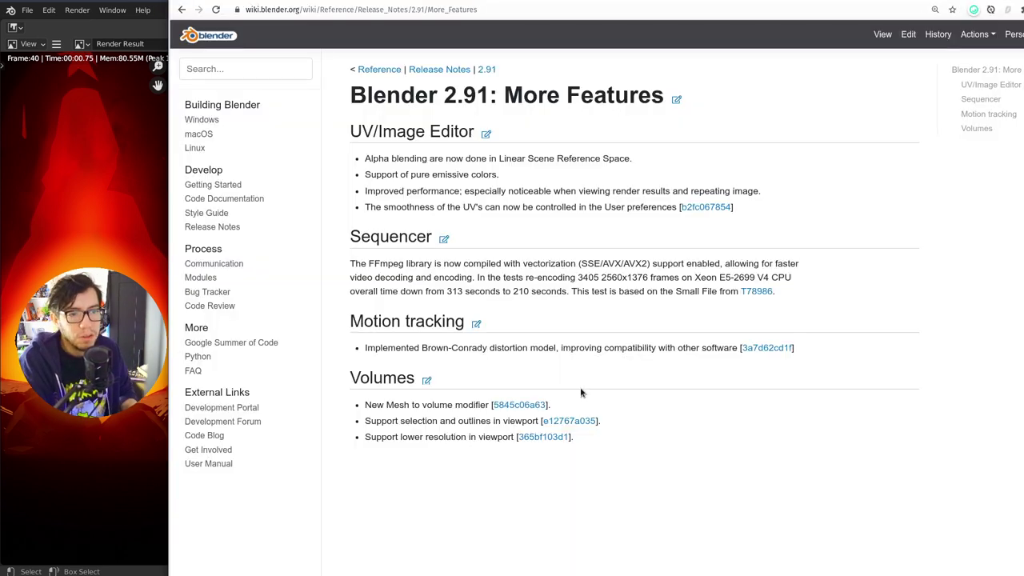
pyautogui.moveTo(704, 181); pyautogui.dragTo(690, 143)
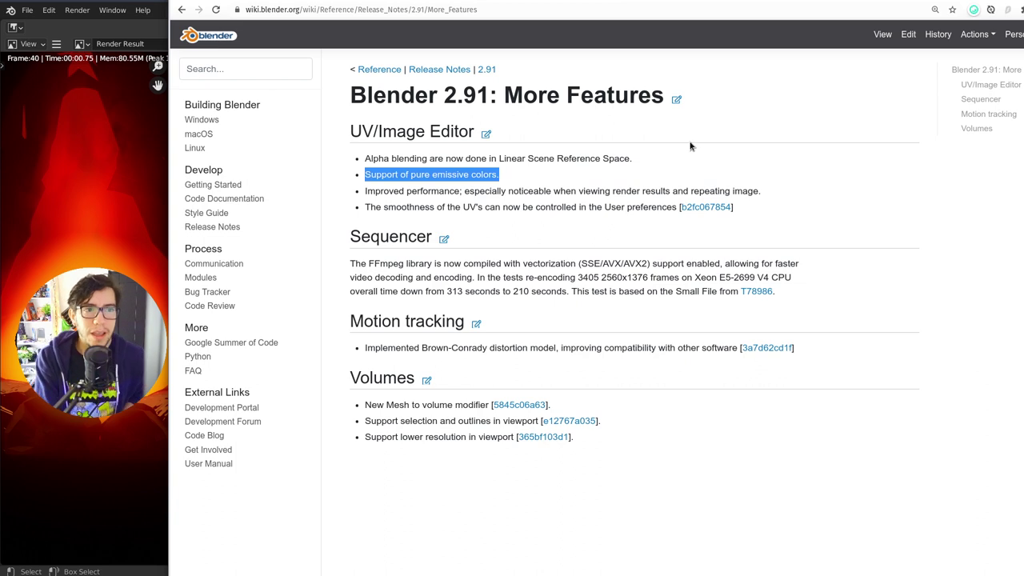